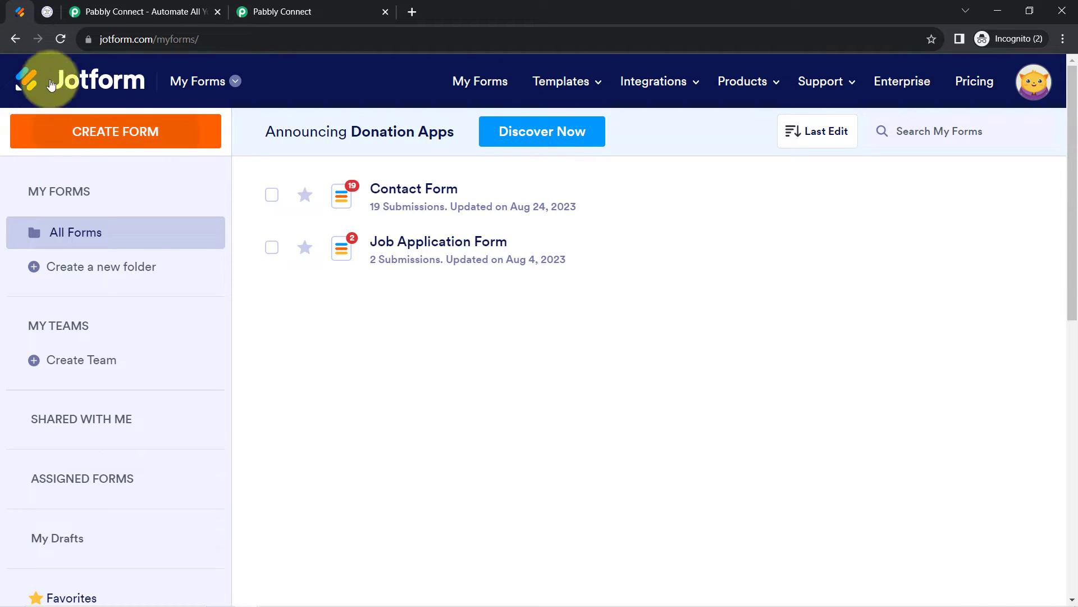
left_click(44, 12)
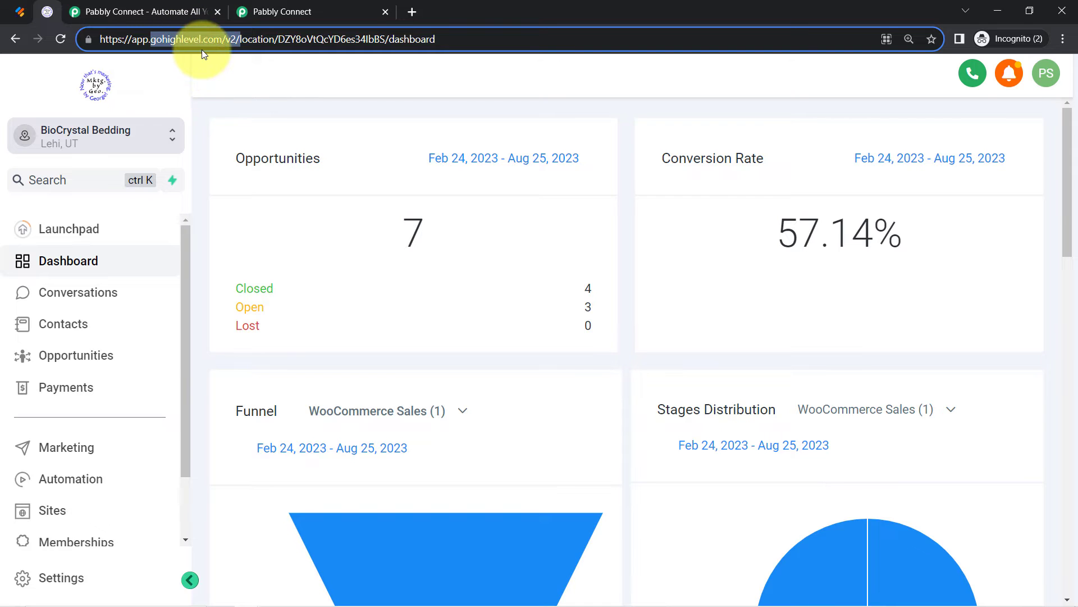
left_click(125, 7)
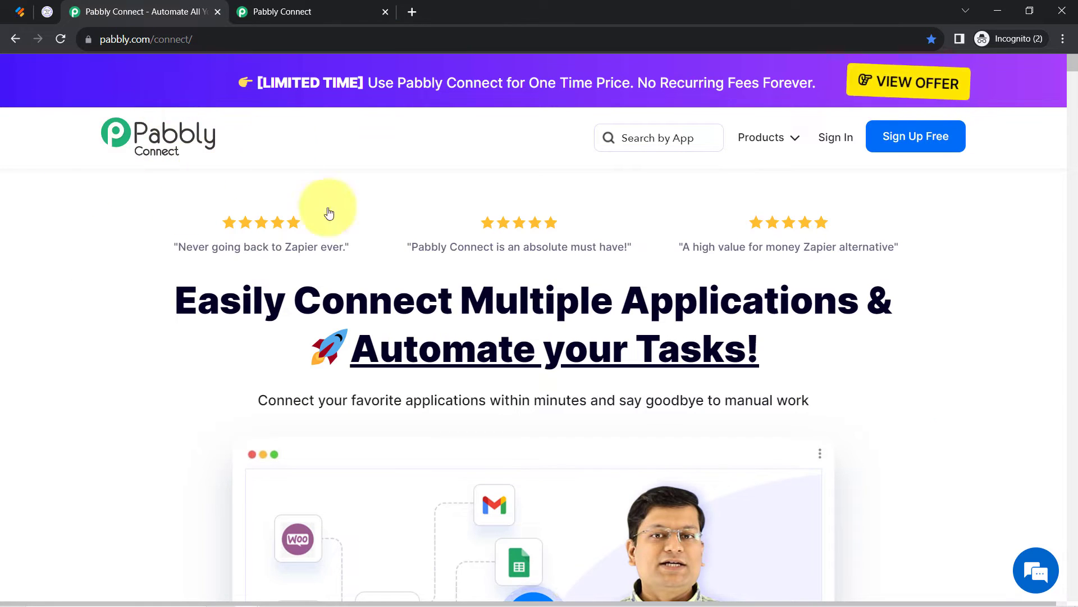
Switch to the Pabbly Connect dashboard and create a workflow named "Connect GoHighLevel with Different Application via Webhooks".
left_click(247, 12)
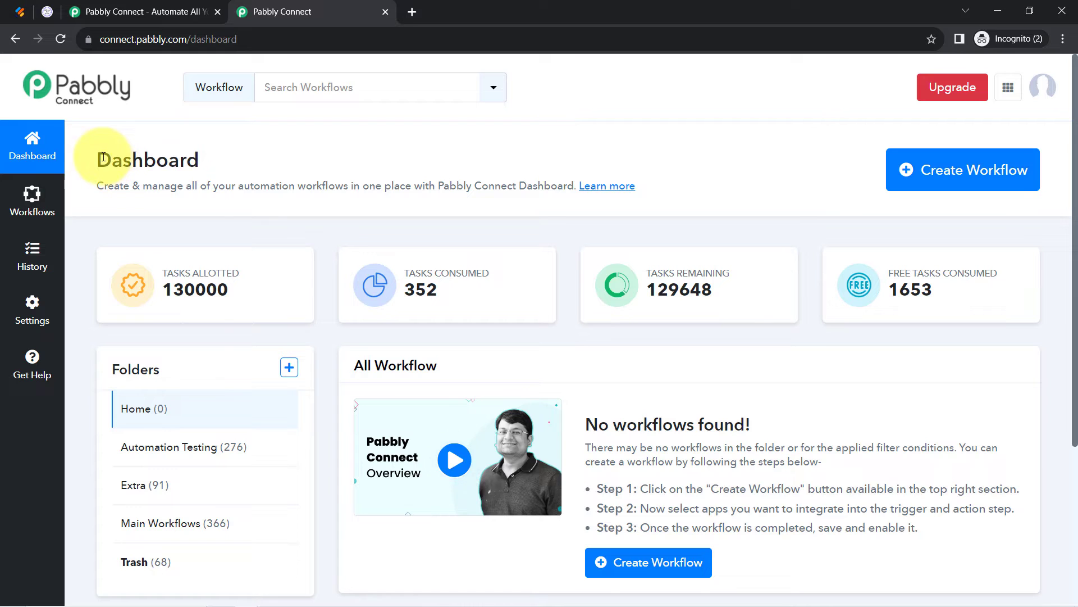
left_click_drag(102, 158, 296, 186)
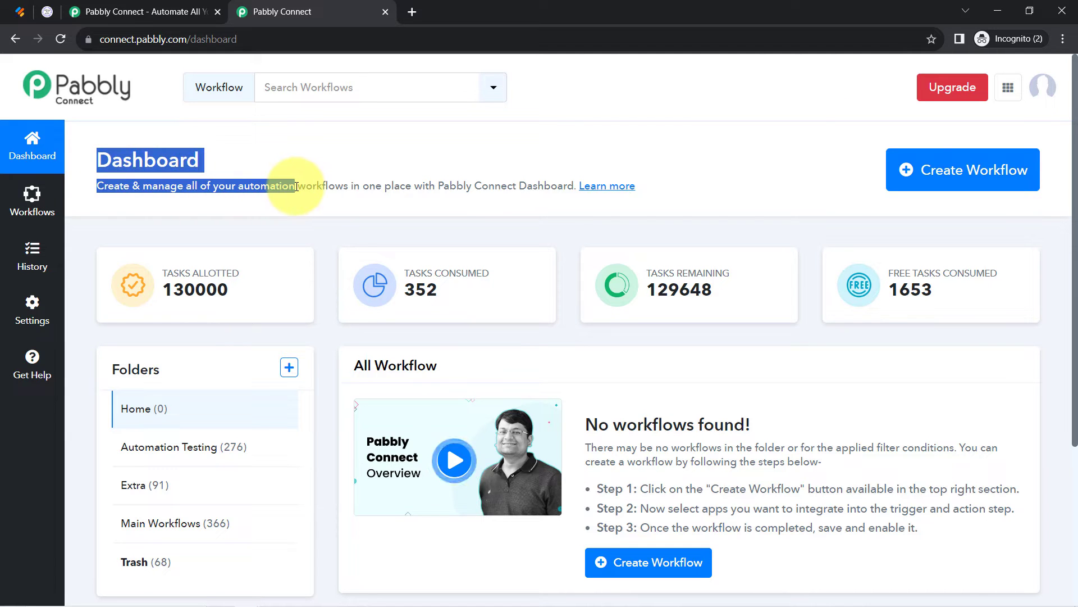
left_click(927, 168)
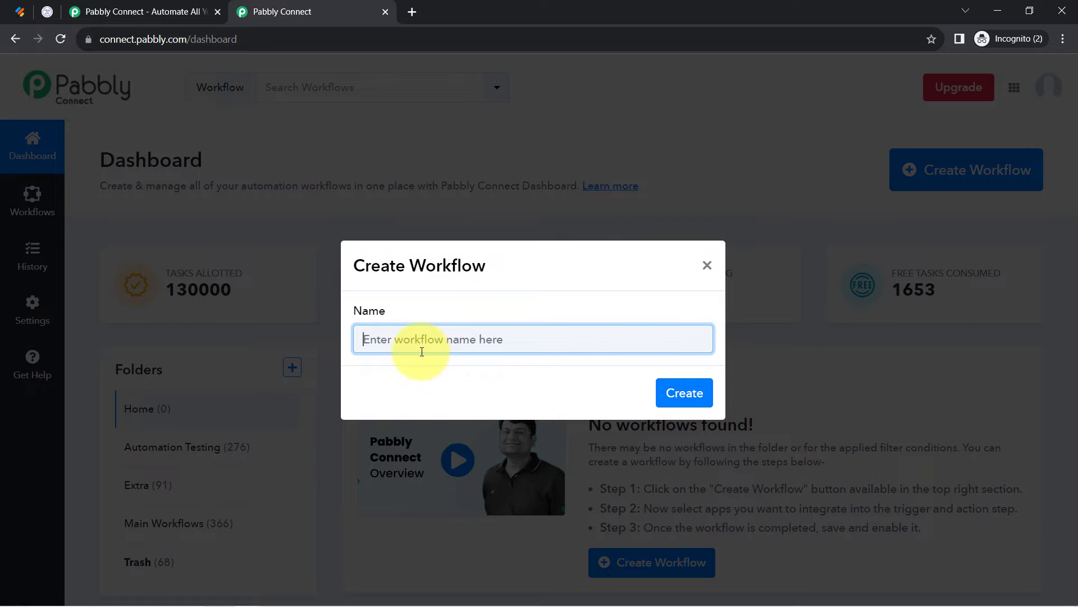
type("Connect GoHighLevel with Different Application via Webhooks")
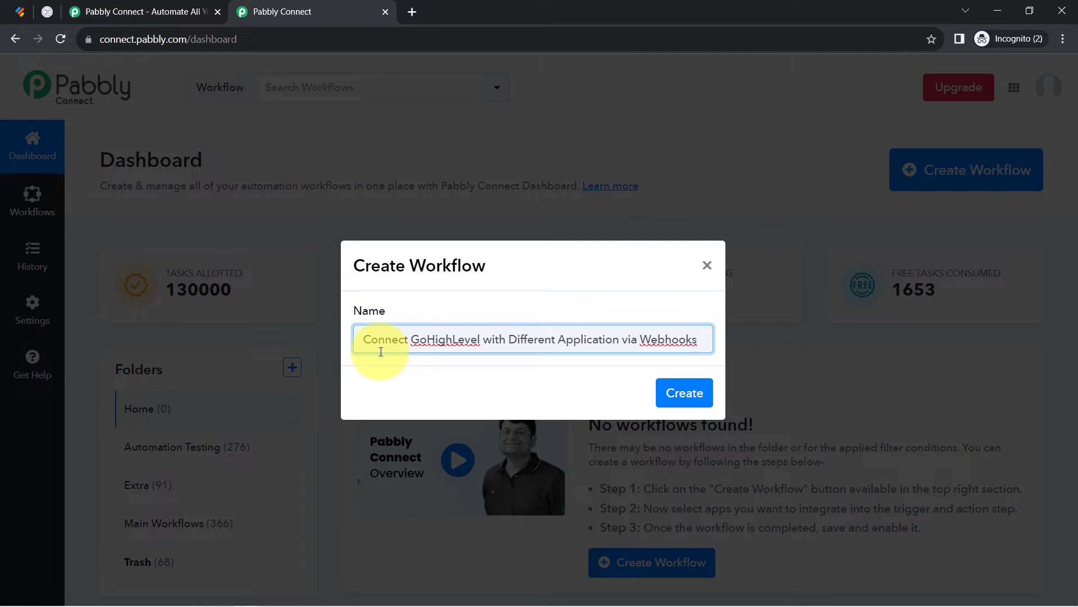
left_click_drag(381, 351, 587, 335)
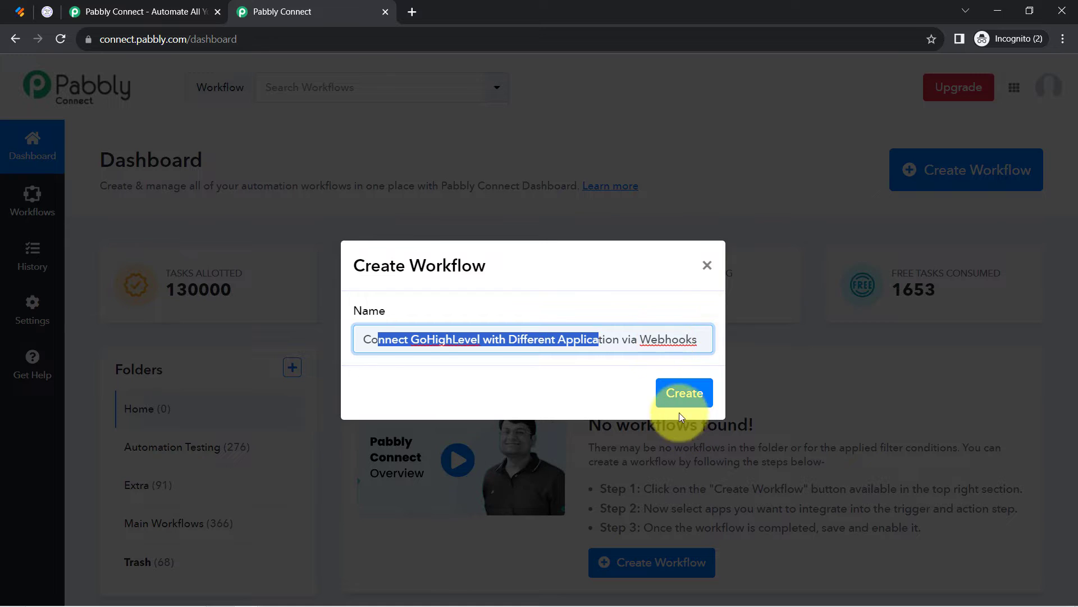
left_click(682, 393)
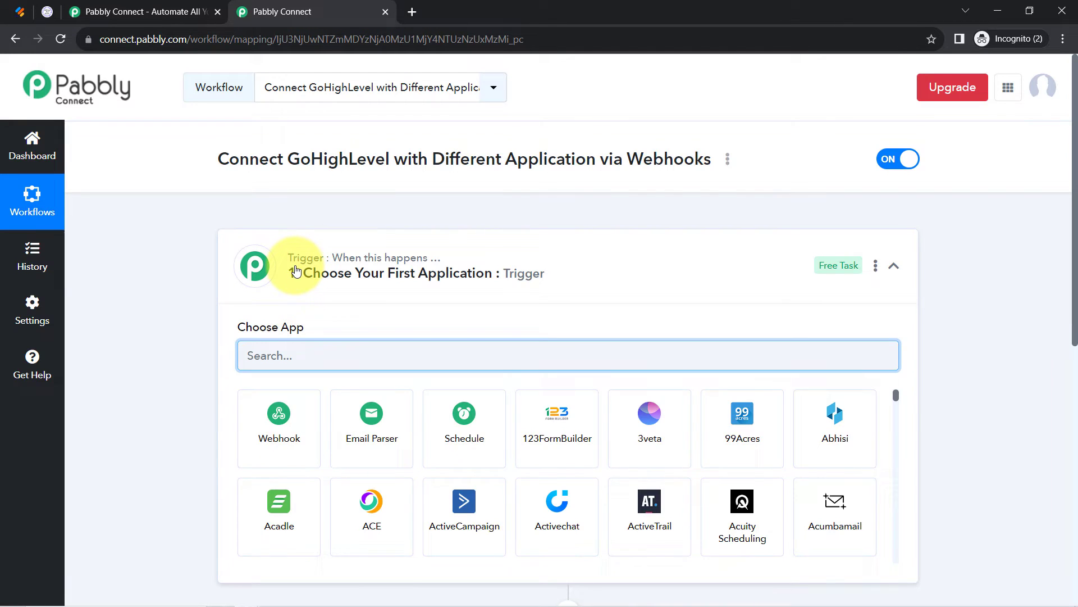
Find Webhook among the trigger applications and set it as the workflow's first application.
left_click(296, 272)
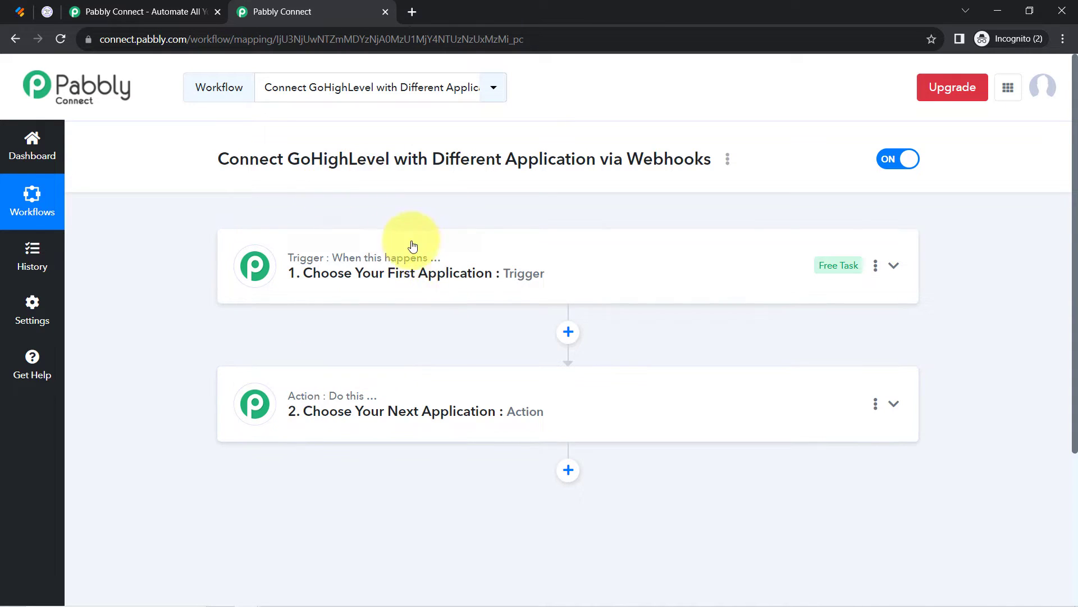
mouse_move(353, 365)
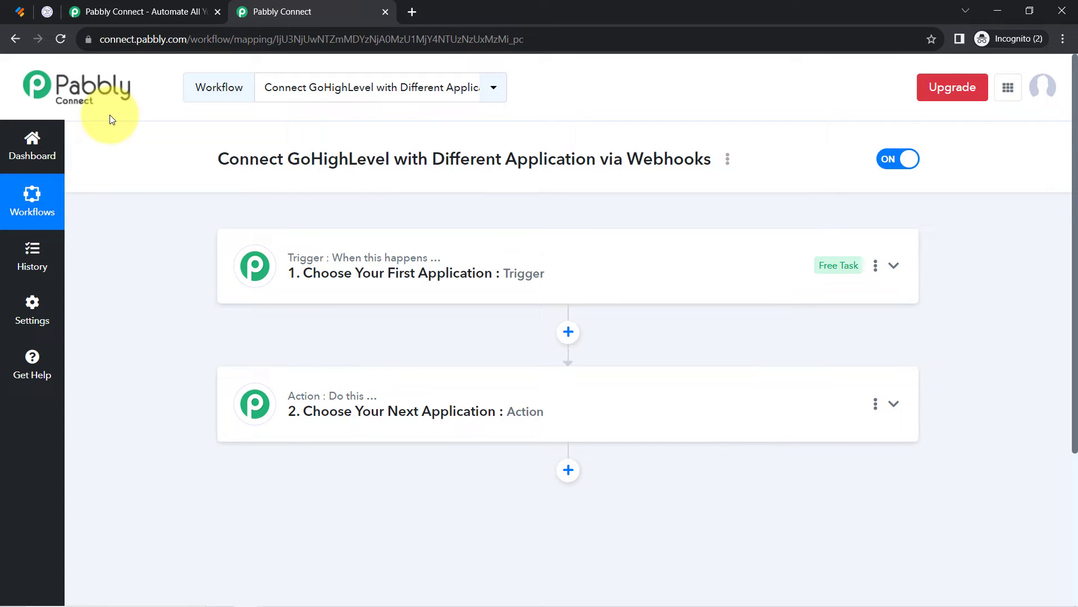
left_click(302, 255)
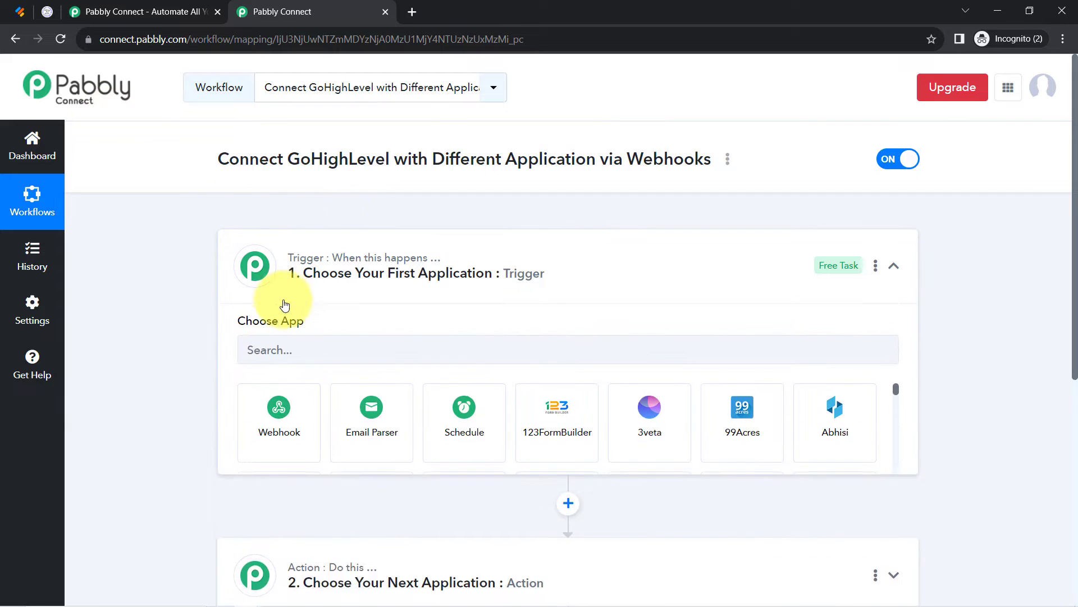
left_click(265, 354)
type("webh")
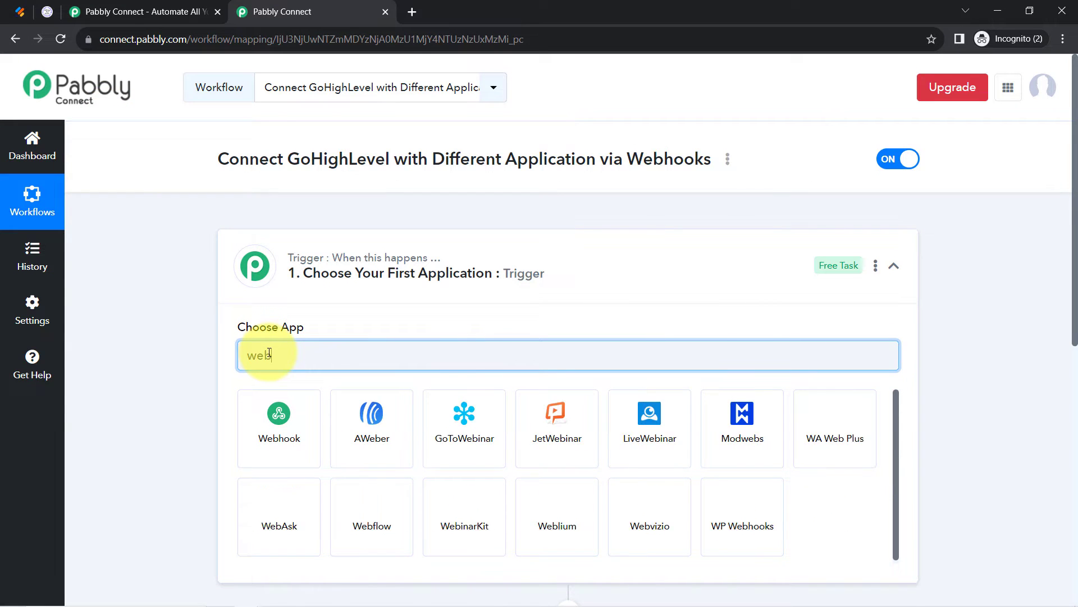
left_click(277, 430)
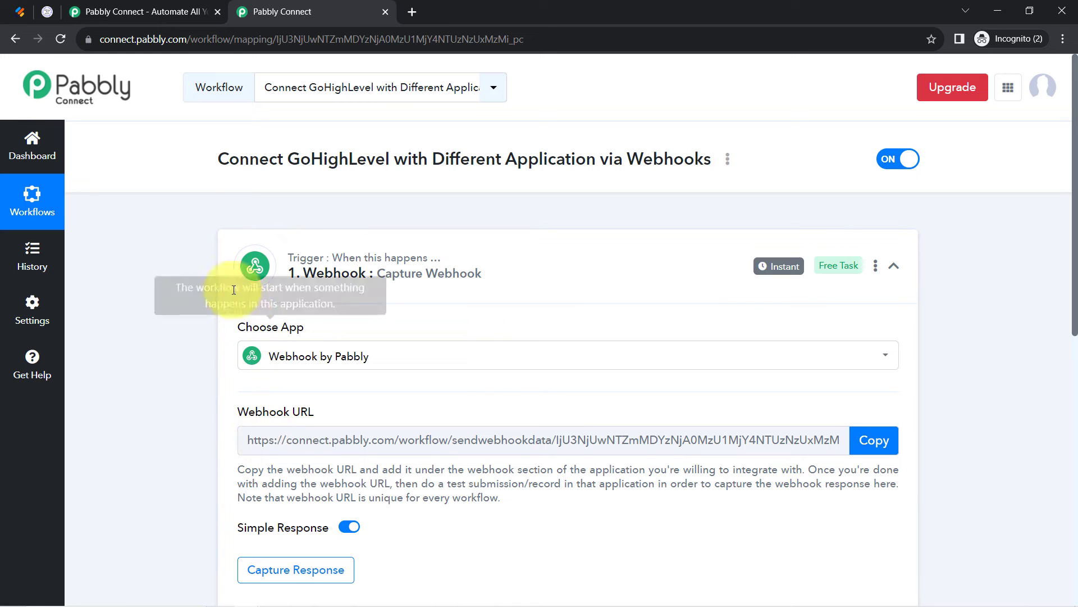
Switch to Jotform and open the Contact Form in the form builder.
left_click(9, 8)
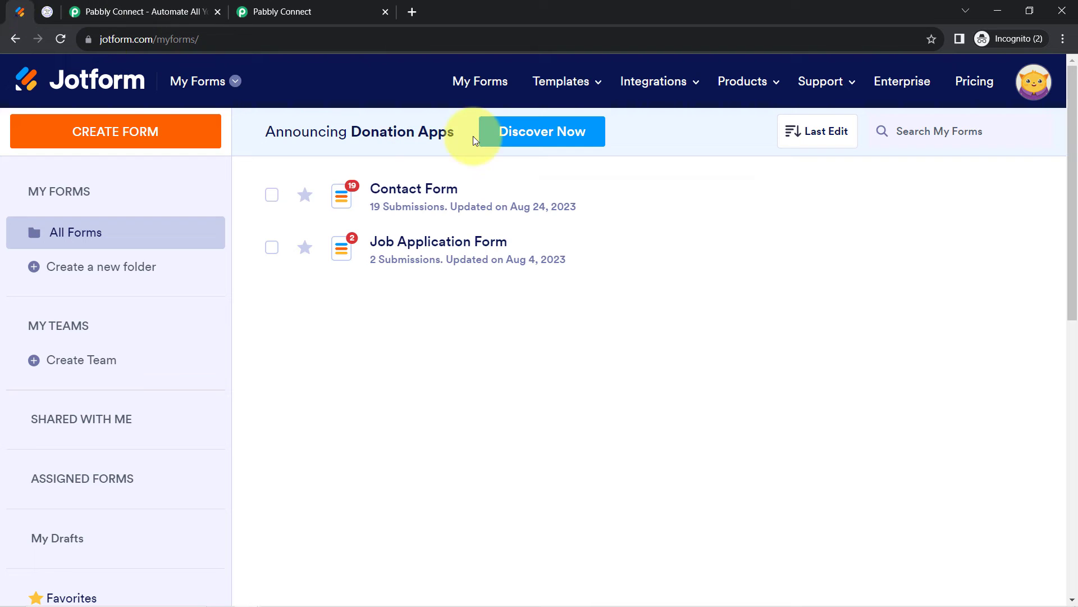
left_click(856, 200)
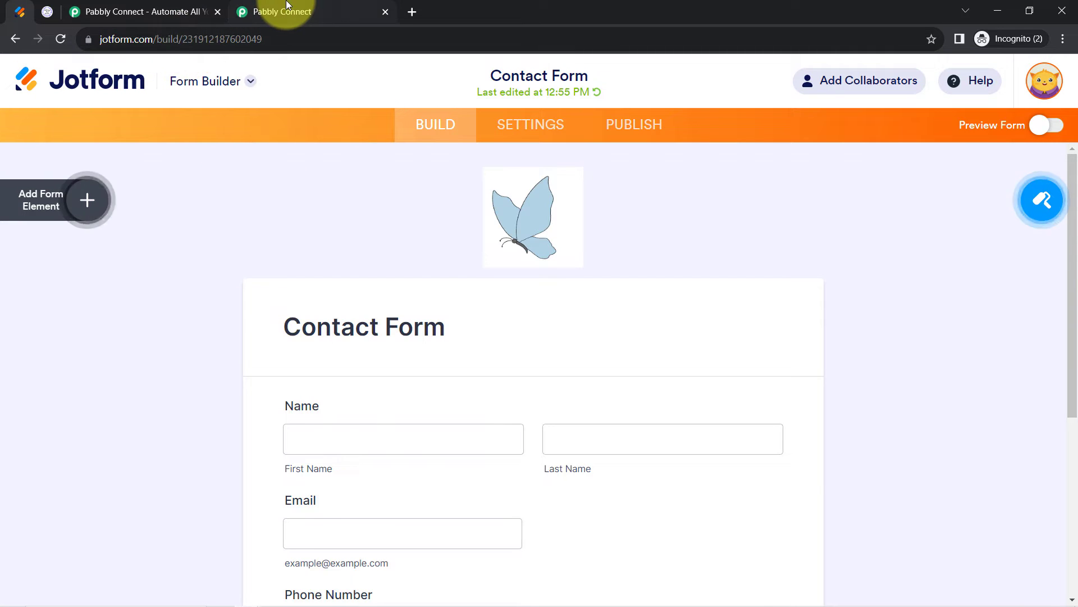
Switch to Pabbly Connect and search the trigger applications for "jotf".
left_click(286, 7)
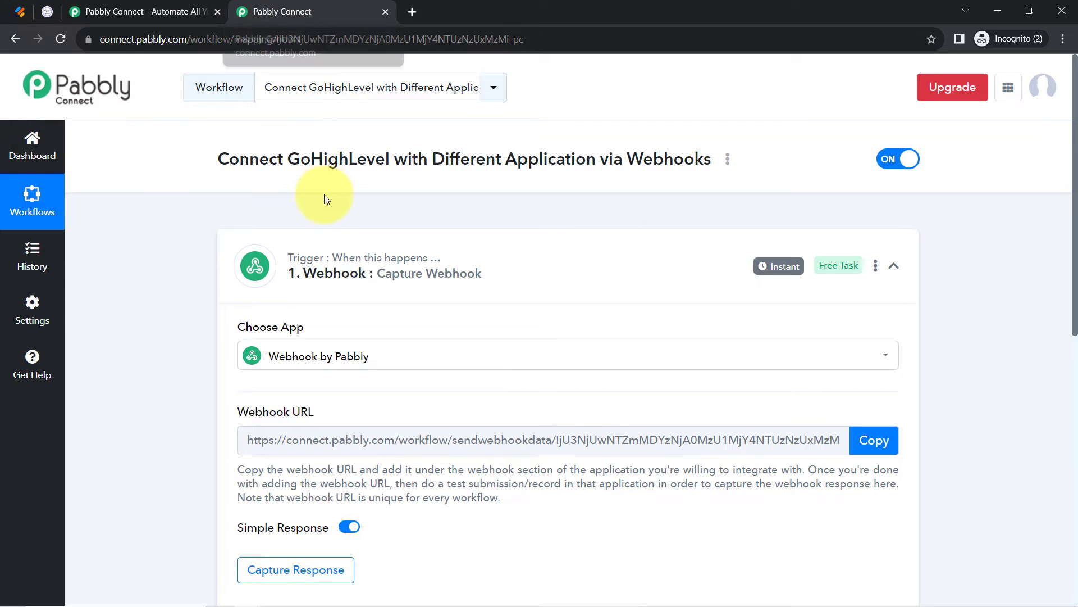
scroll(332, 257, "down", 3)
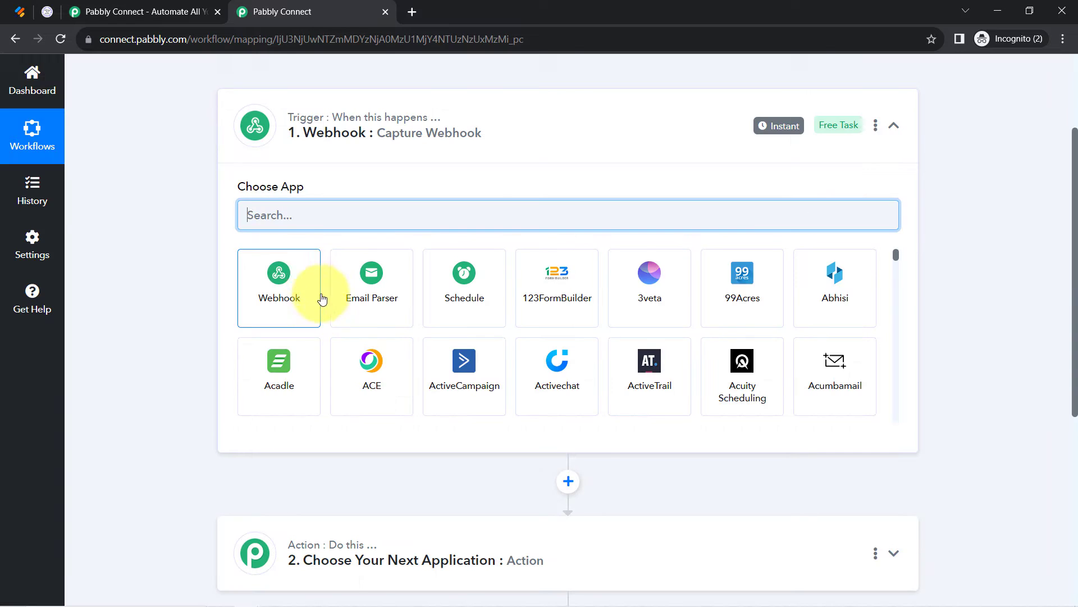
type("jotf")
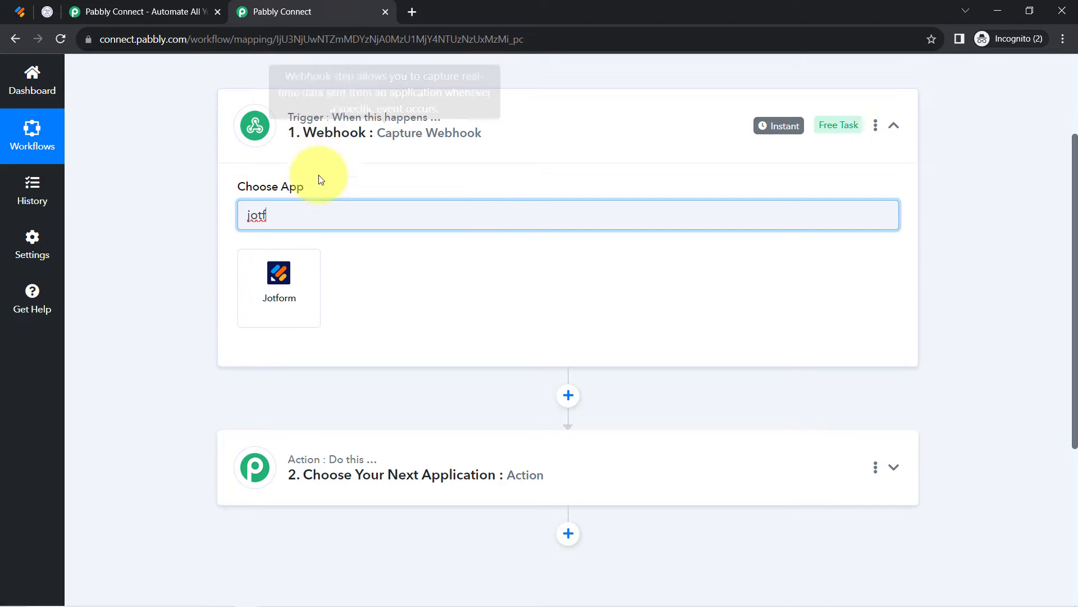
Switch to Jotform and open the integrations settings of the Contact Form.
left_click(20, 12)
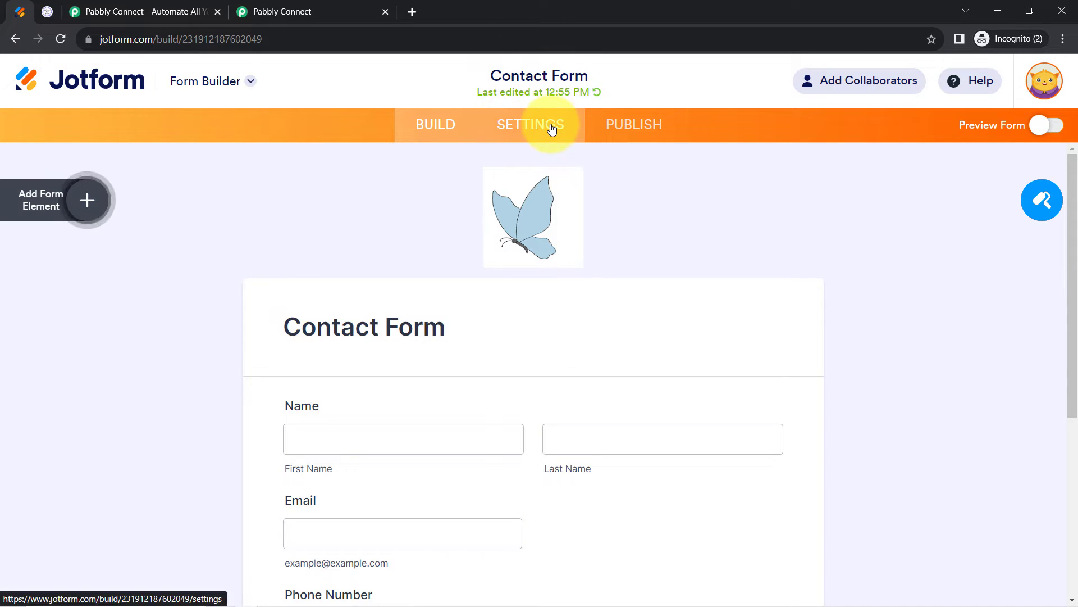
left_click(528, 126)
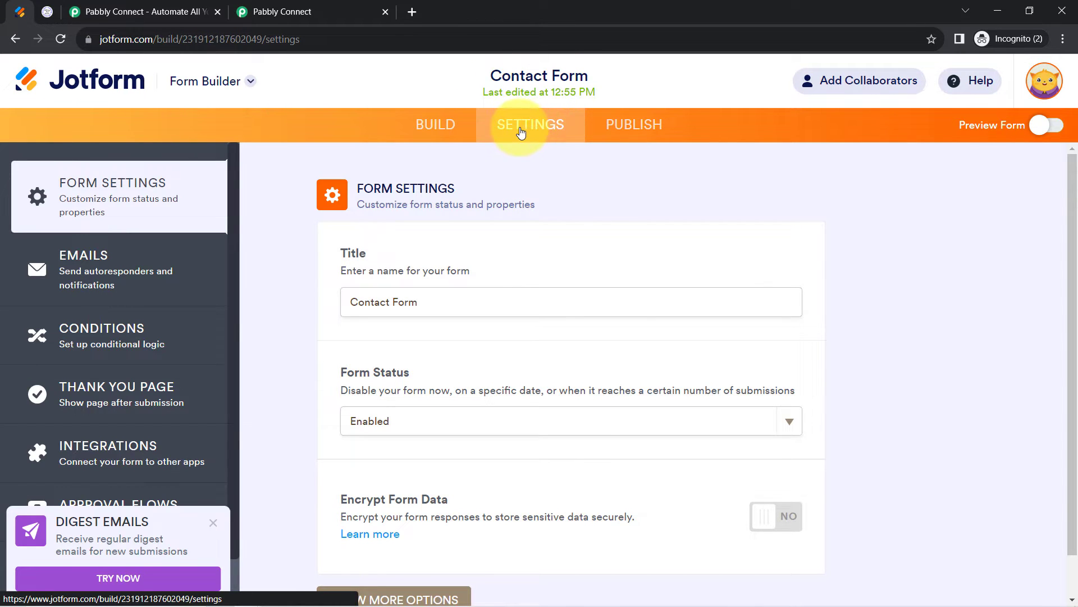
left_click(80, 446)
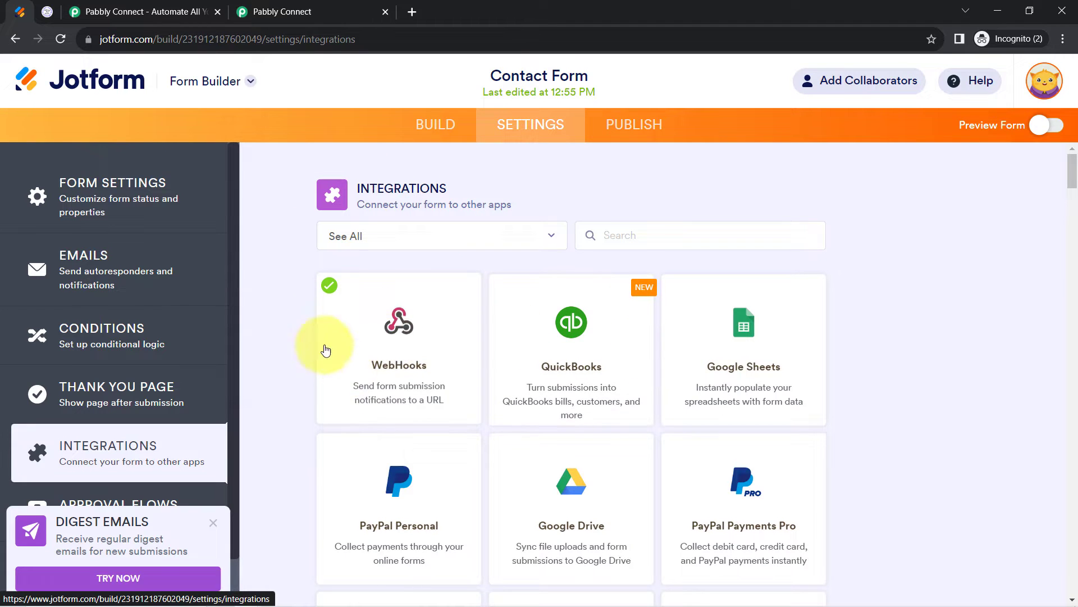
Switch to Pabbly Connect, choose Webhook again as the trigger application and copy its webhook URL.
left_click(278, 8)
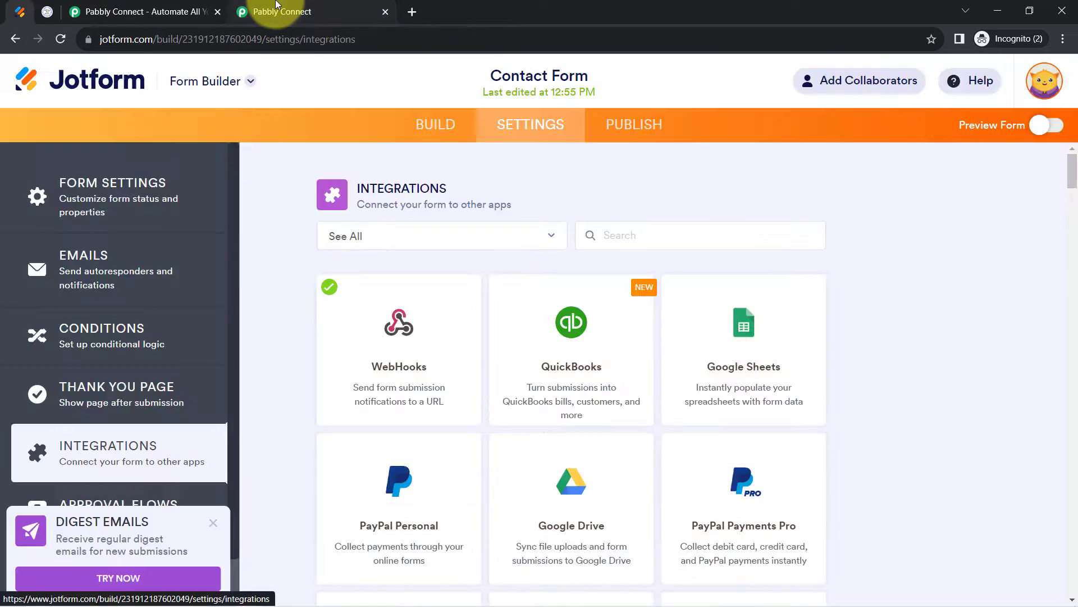
left_click(277, 5)
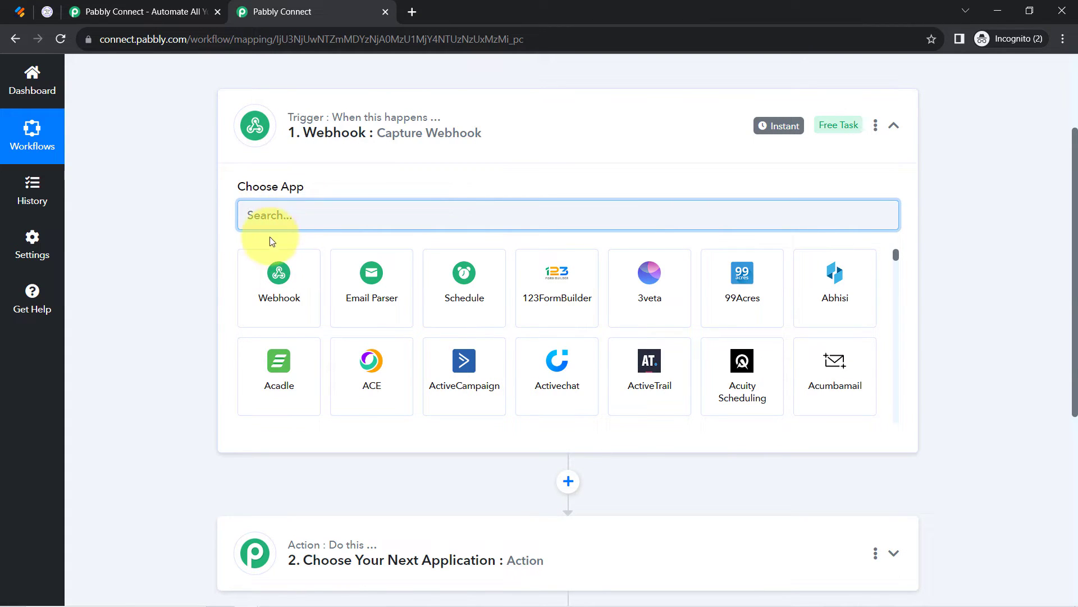
left_click(271, 279)
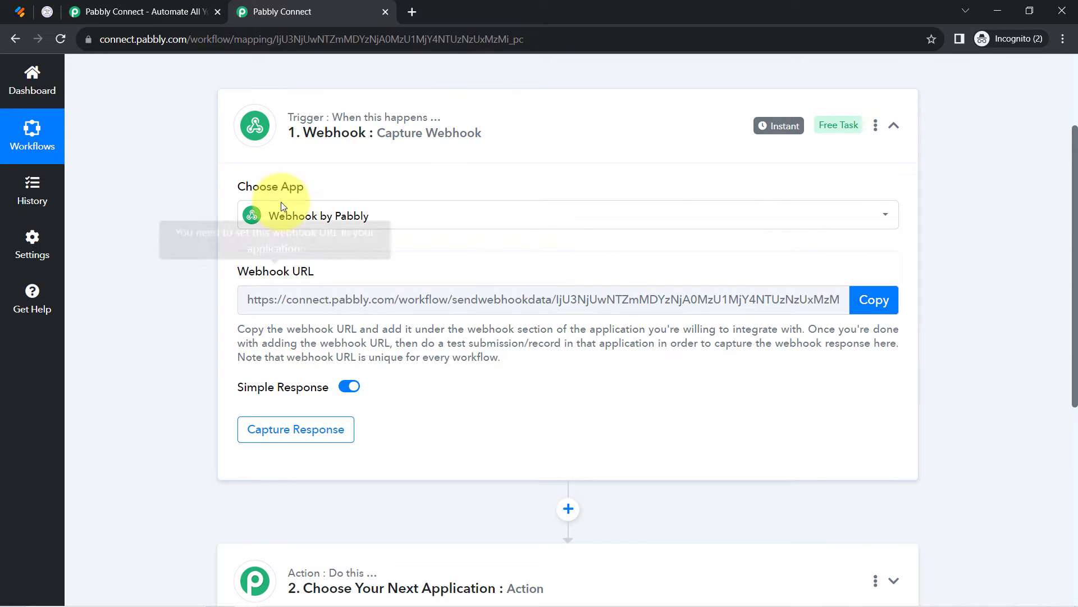
mouse_move(338, 158)
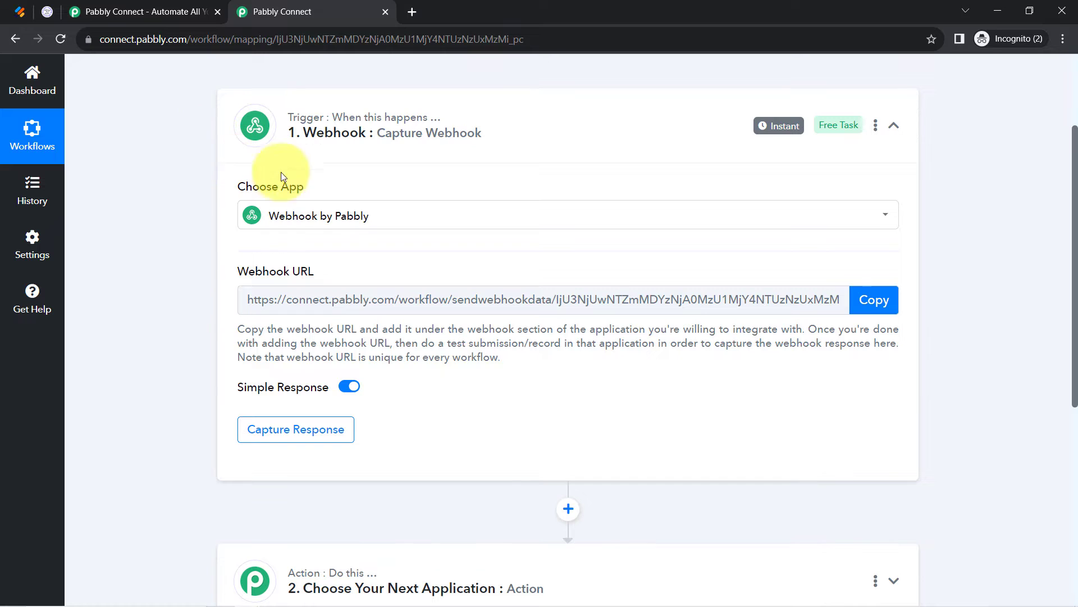
left_click_drag(240, 272, 307, 272)
left_click(876, 302)
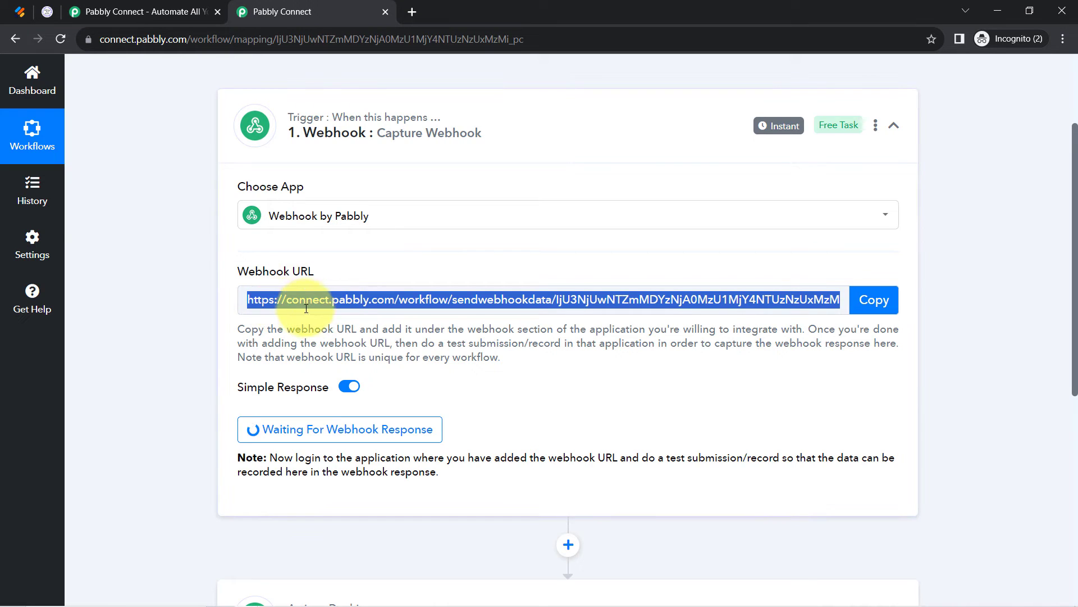
mouse_move(270, 277)
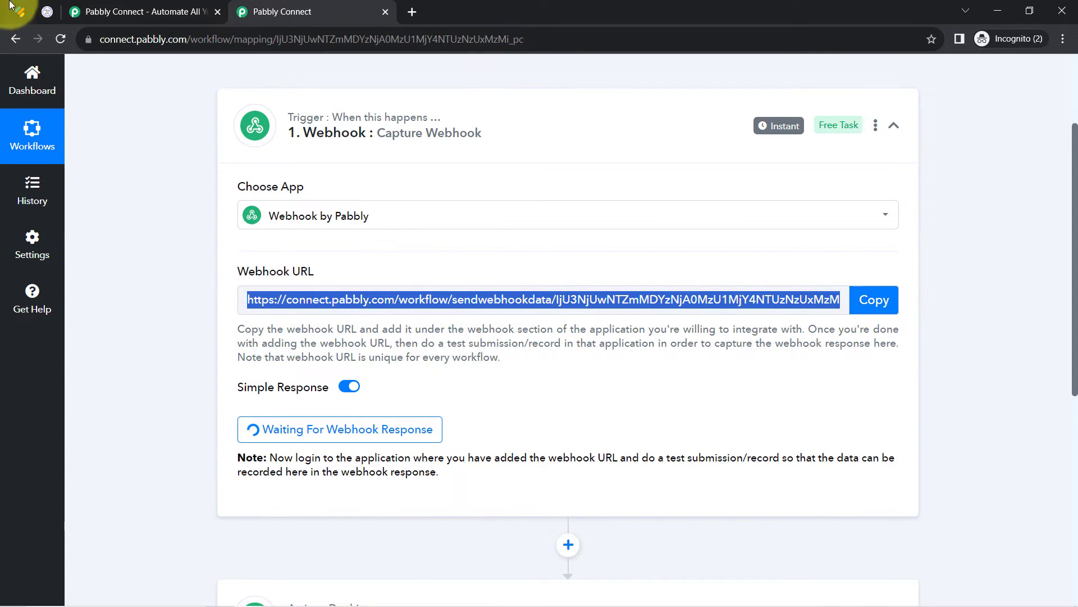
scroll(312, 197, "down", 3)
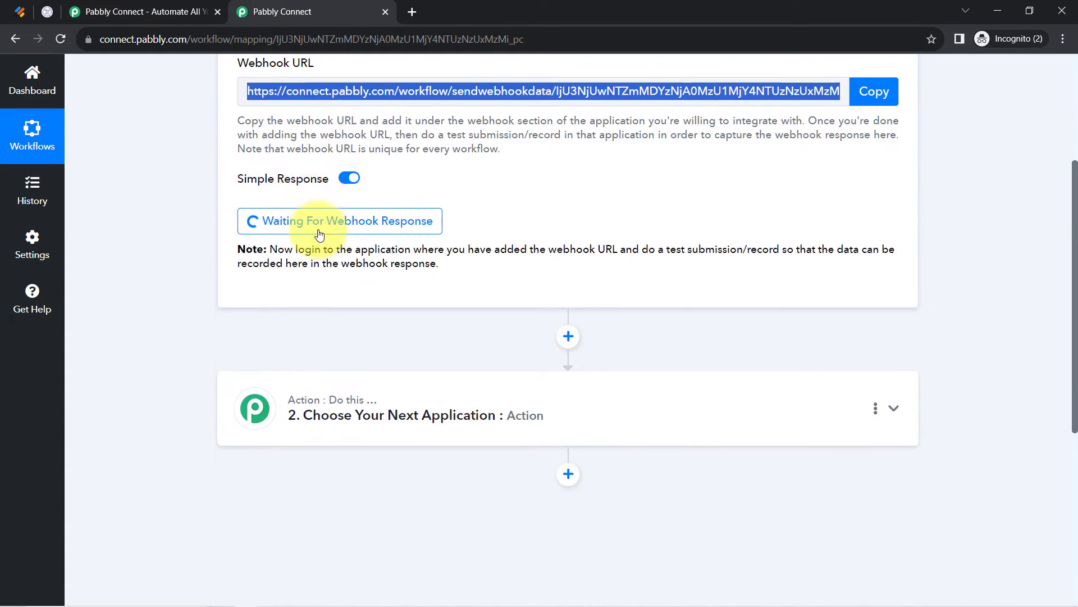
scroll(297, 418, "up", 3)
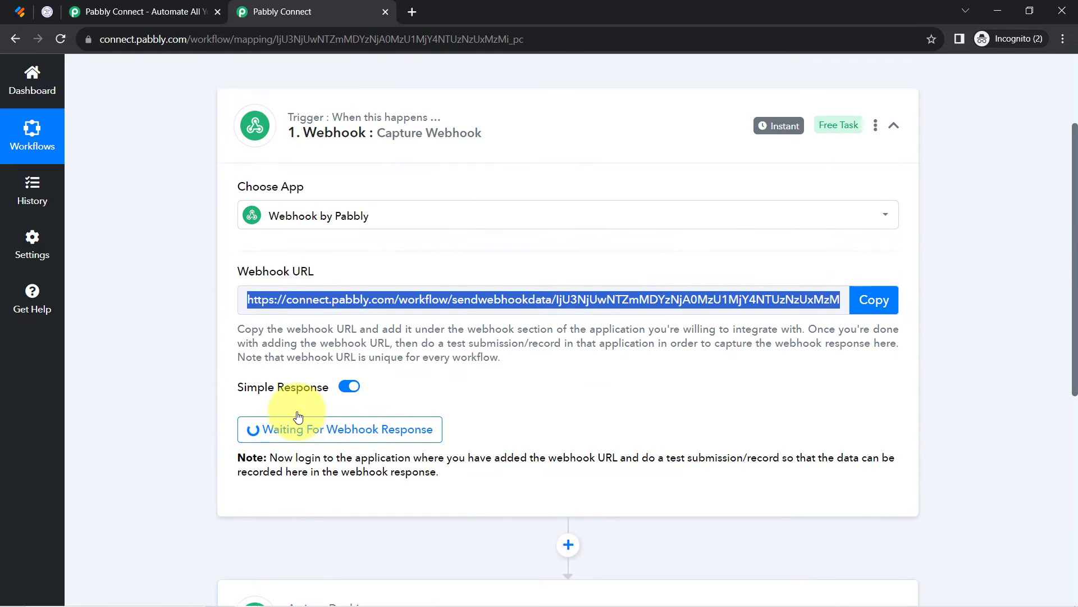
Switch to Jotform and remove the existing WebHooks integration from the Contact Form.
left_click(10, 11)
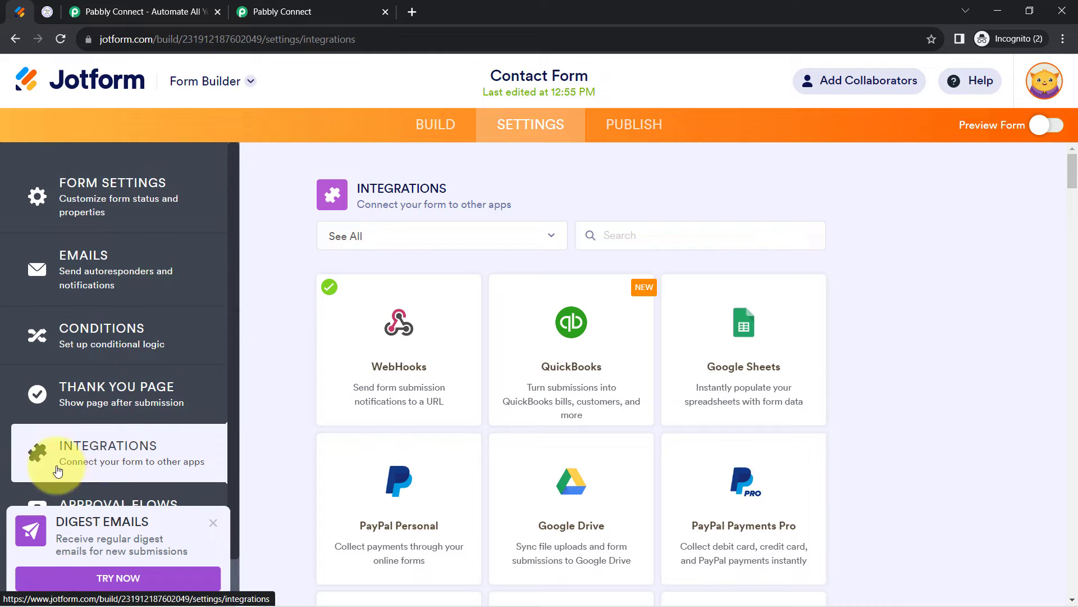
left_click(376, 359)
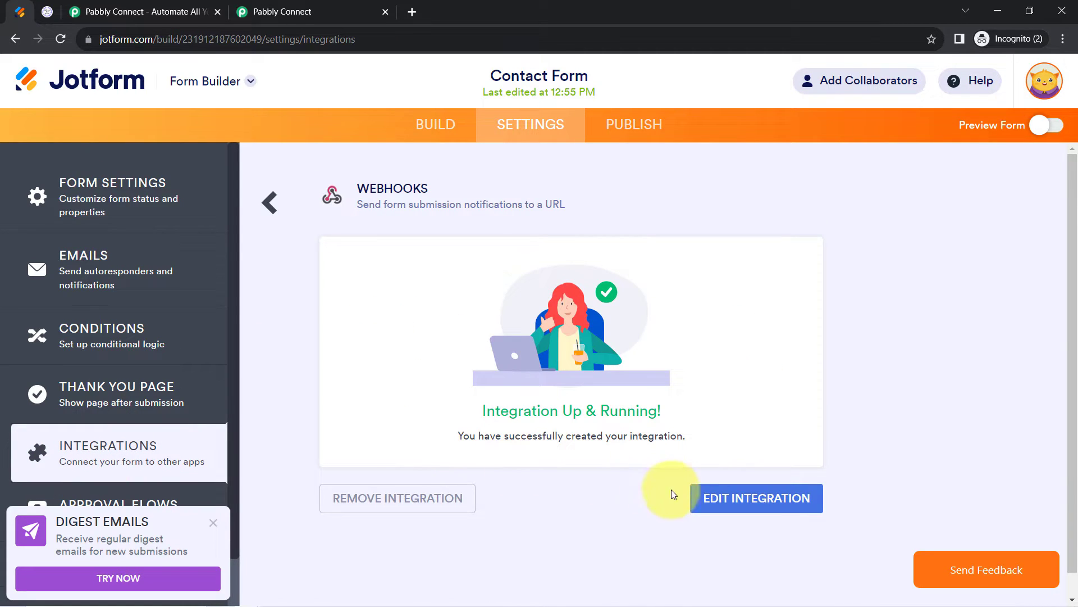
left_click(341, 501)
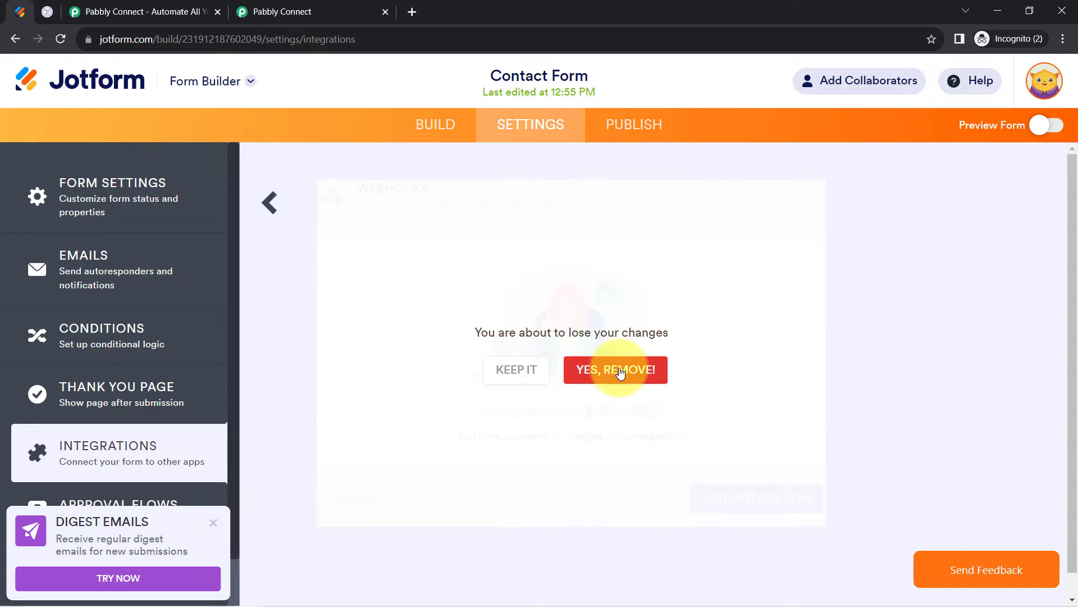
left_click(620, 373)
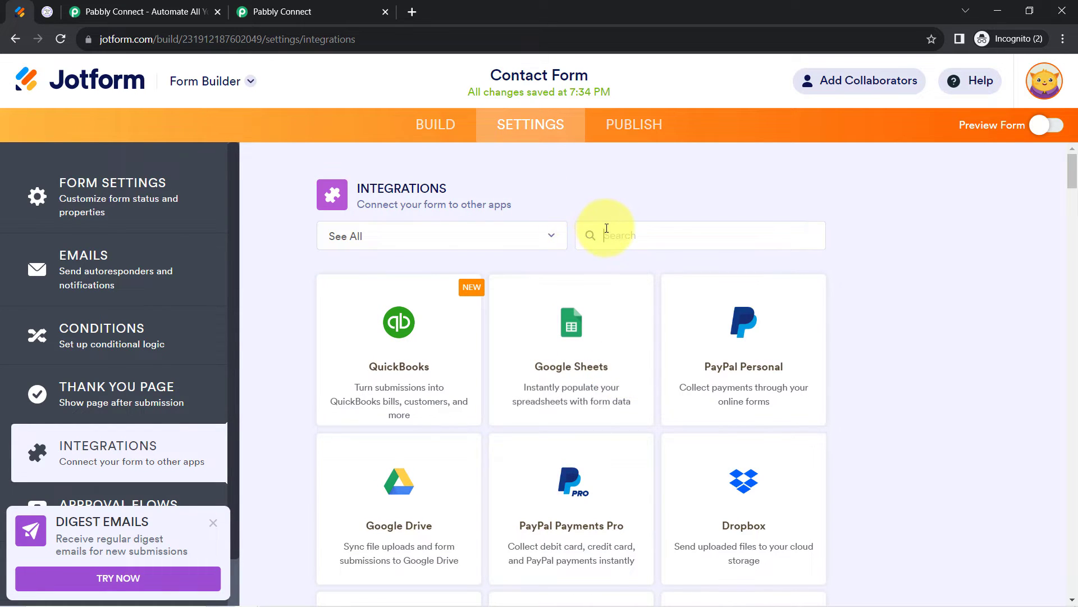
Add a WebHooks integration to the Contact Form using the copied Pabbly webhook URL and complete the integration.
type("webh")
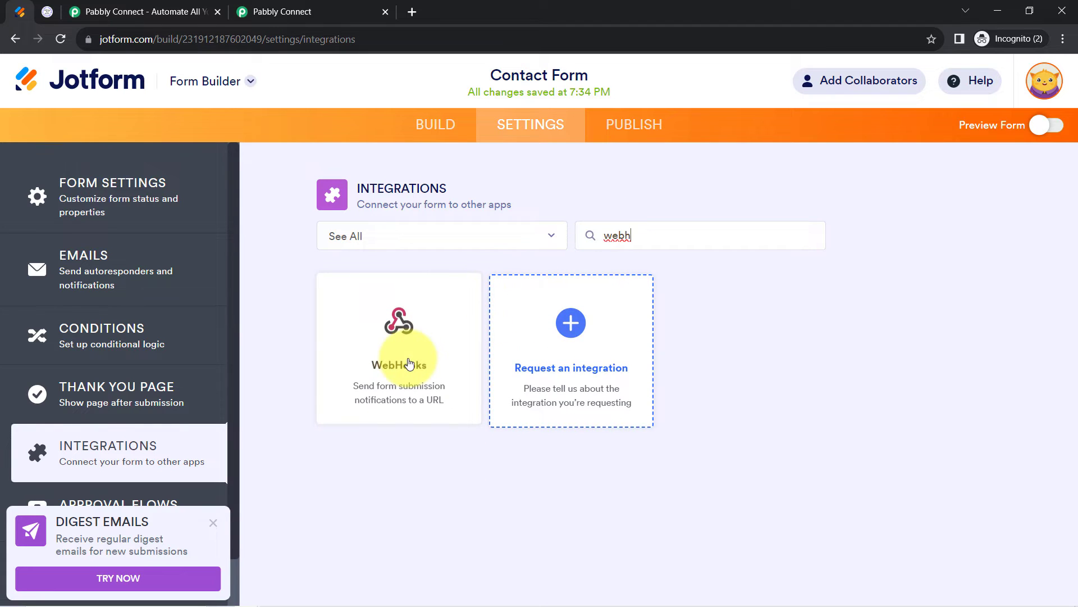
left_click(409, 364)
double_click(385, 411)
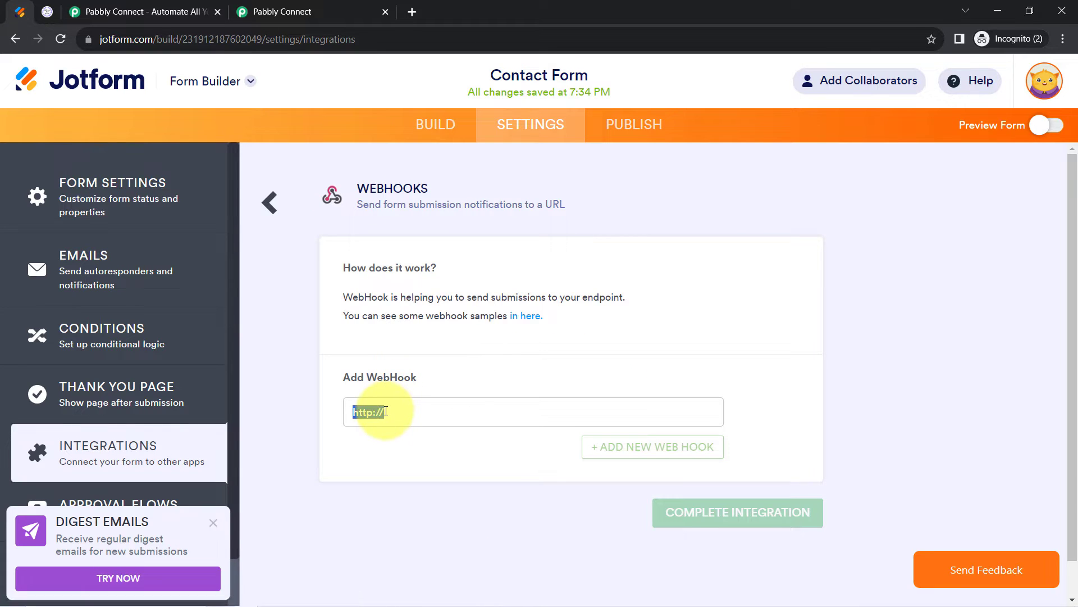
key("ctrl+v")
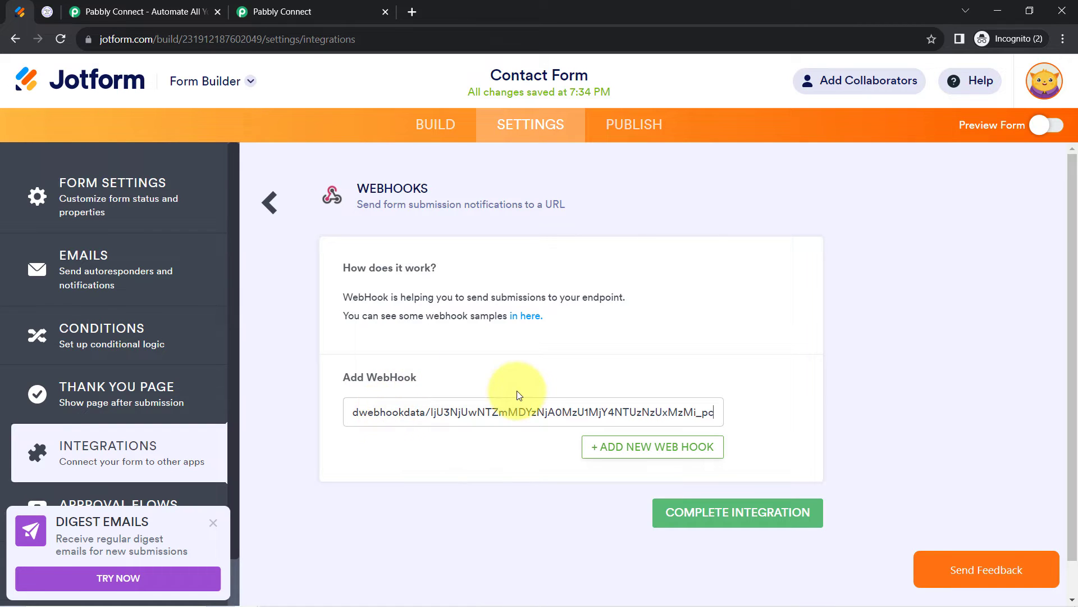
left_click(701, 515)
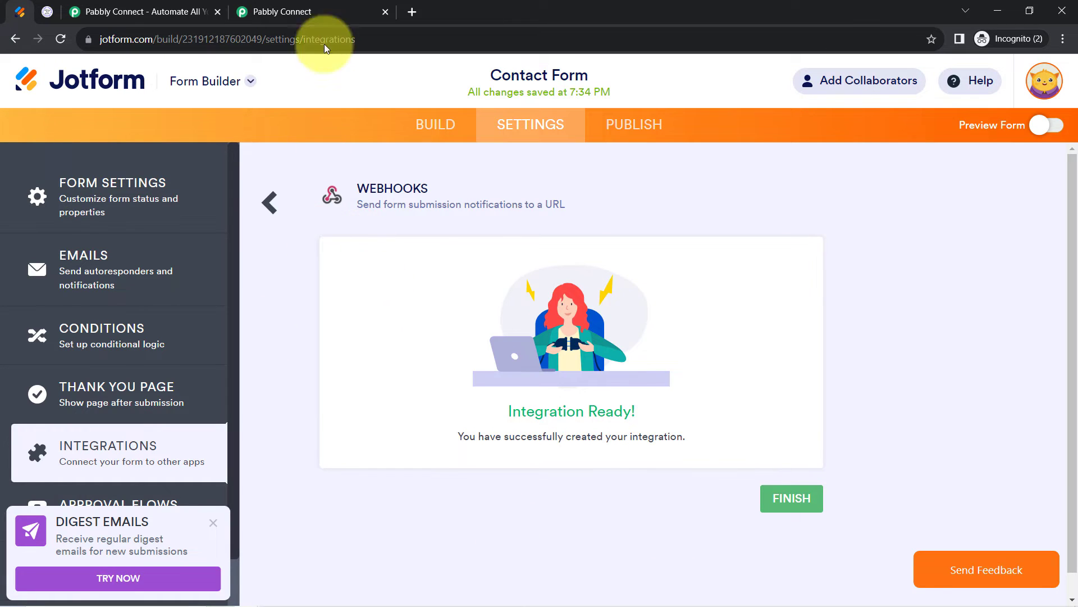
Switch to Pabbly Connect and read the webhook trigger's waiting status and its note about making a test submission.
left_click(340, 12)
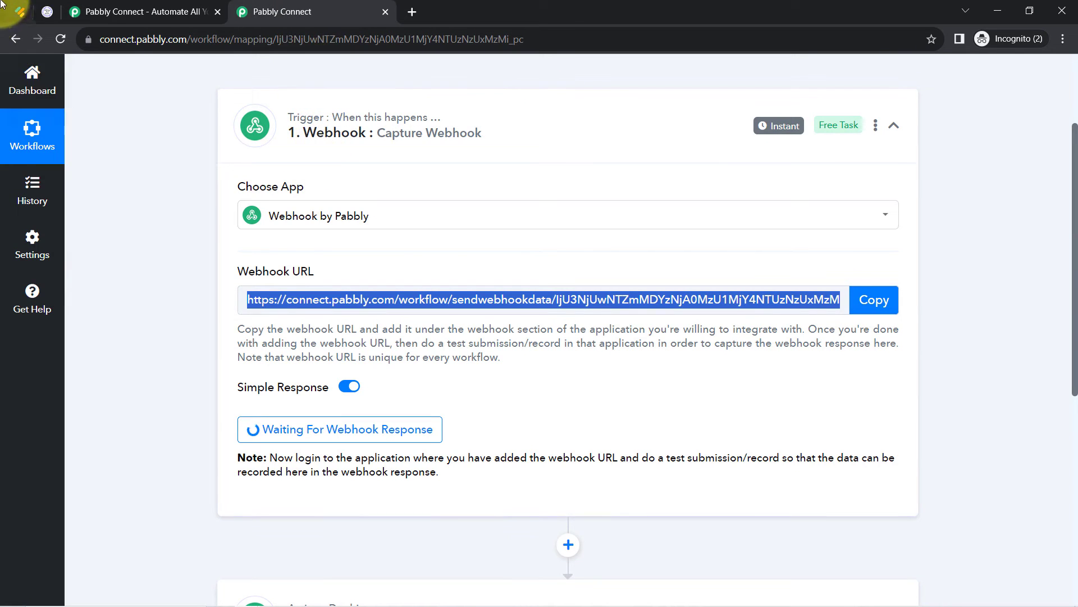
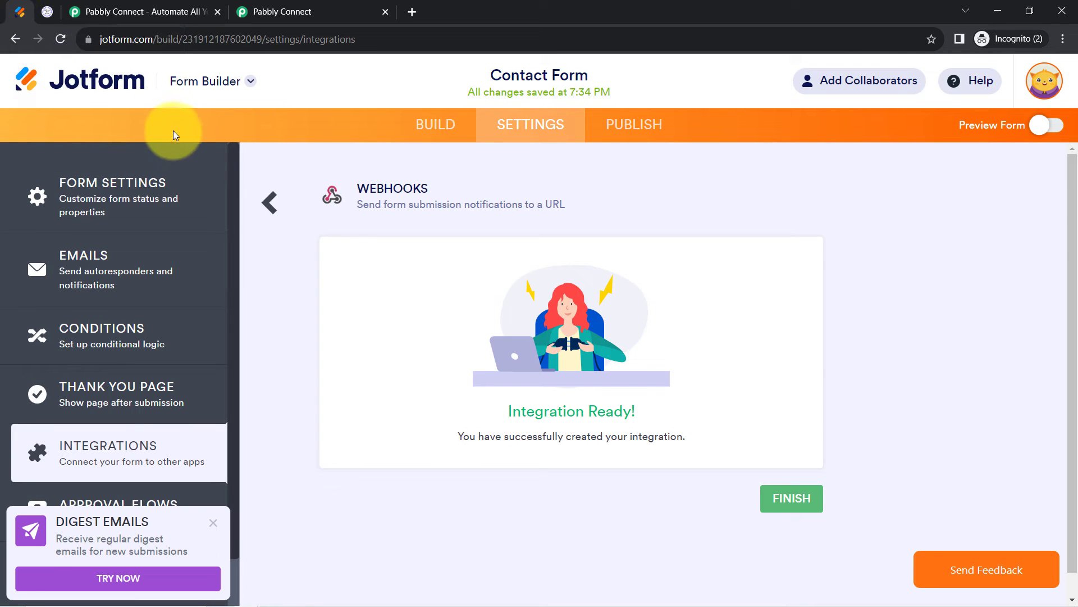
left_click(275, 12)
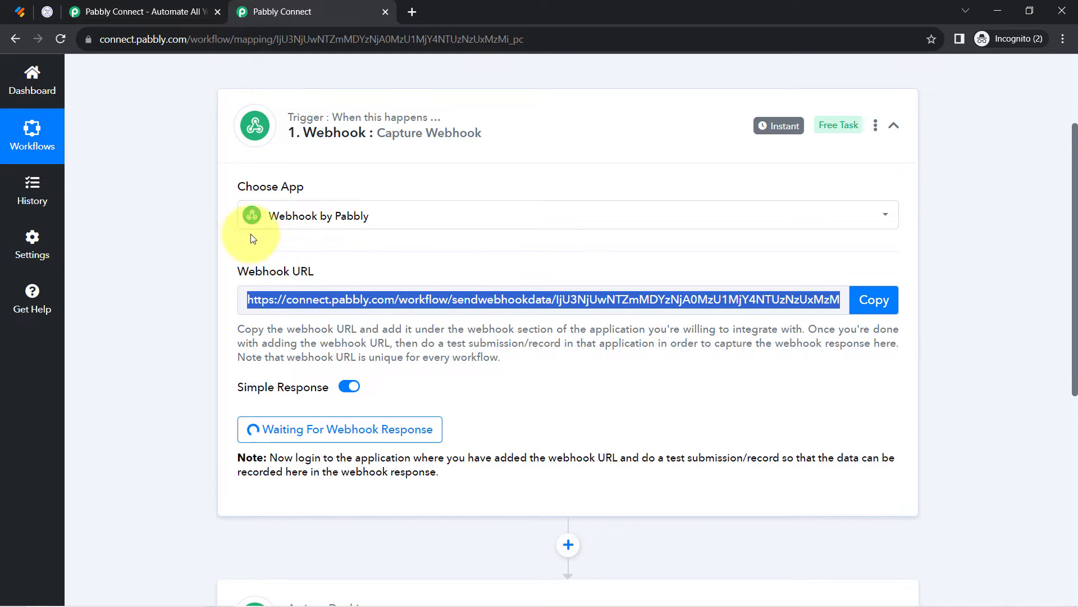
left_click(21, 11)
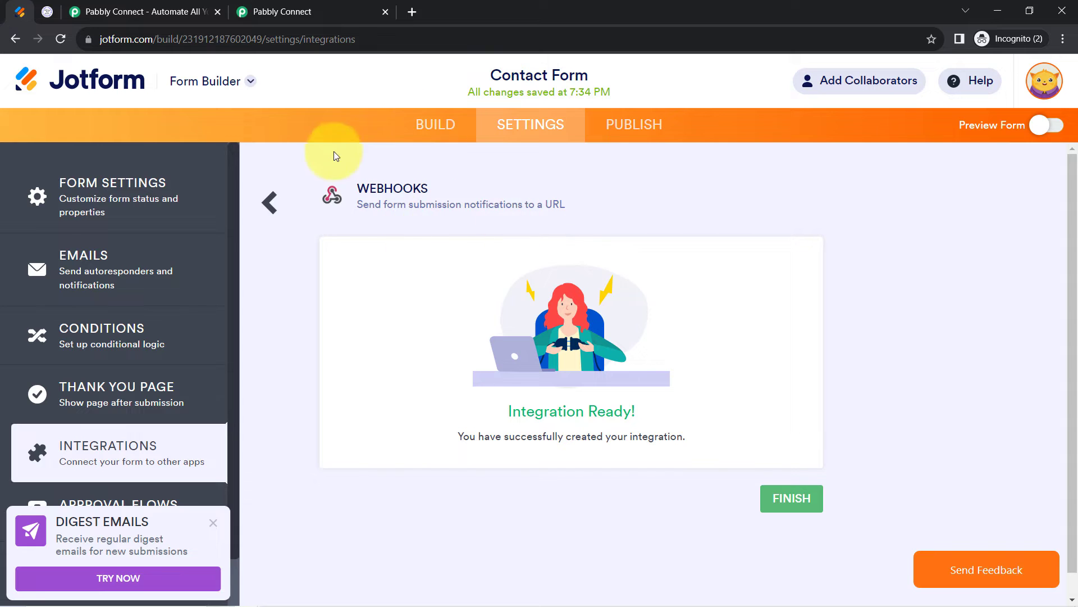
left_click(309, 8)
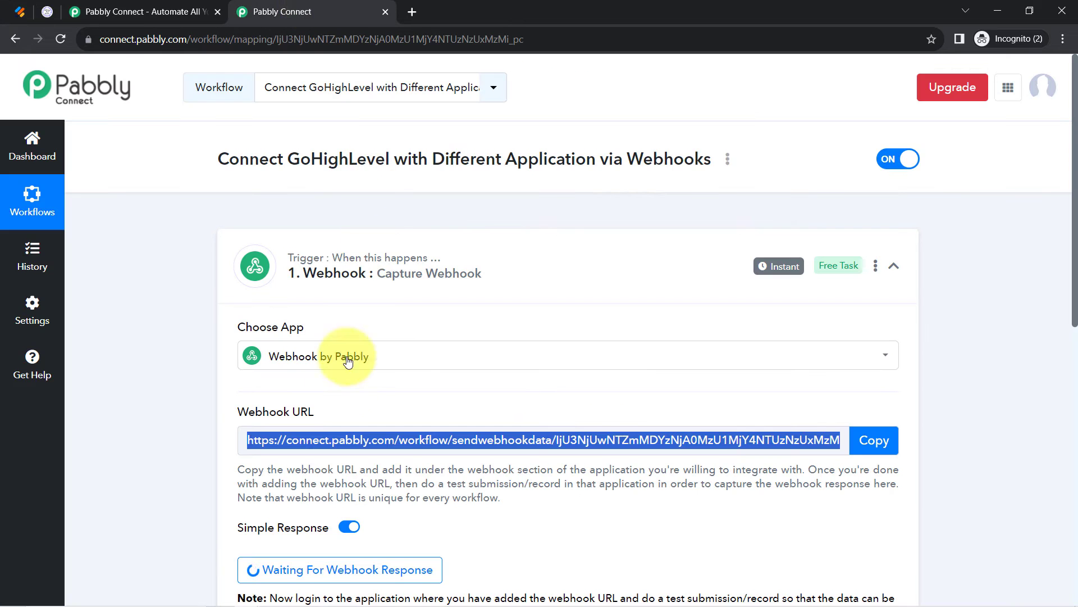
scroll(303, 349, "down", 3)
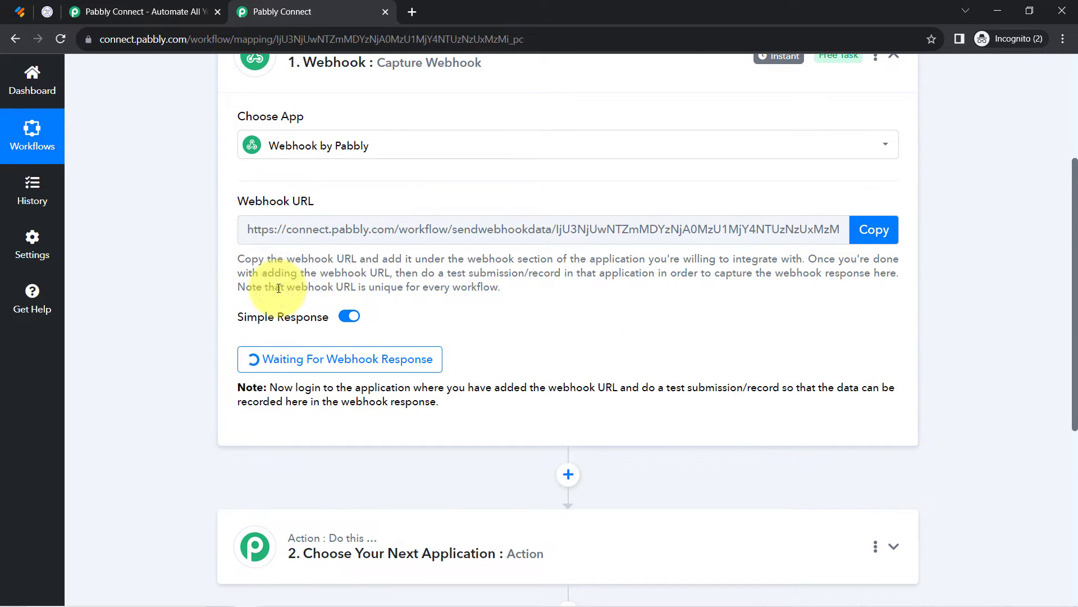
scroll(261, 292, "down", 1)
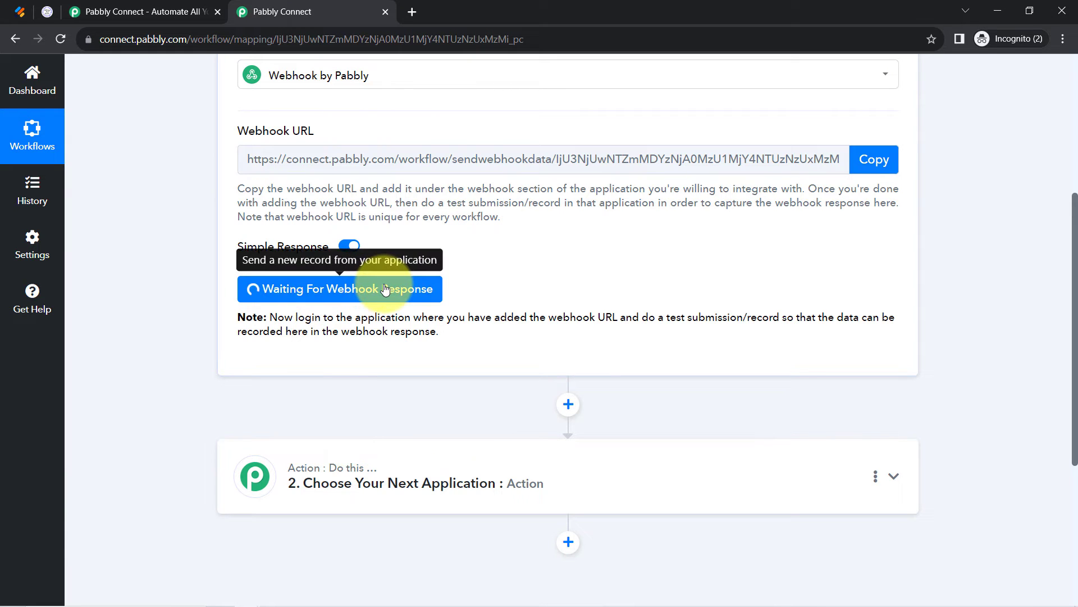
left_click_drag(297, 318, 392, 332)
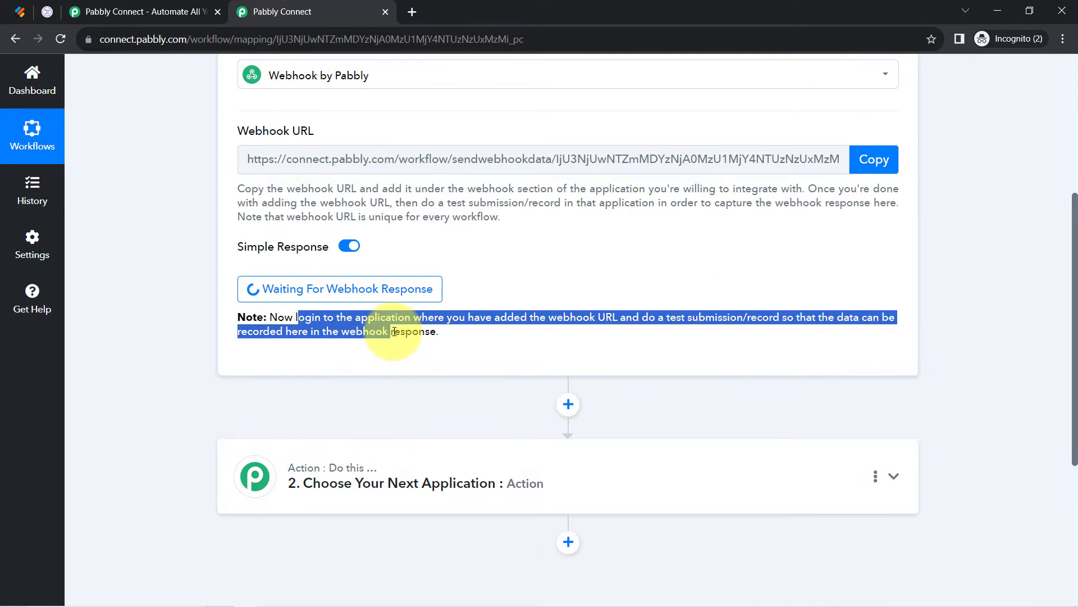
left_click(393, 332)
left_click_drag(649, 317, 779, 319)
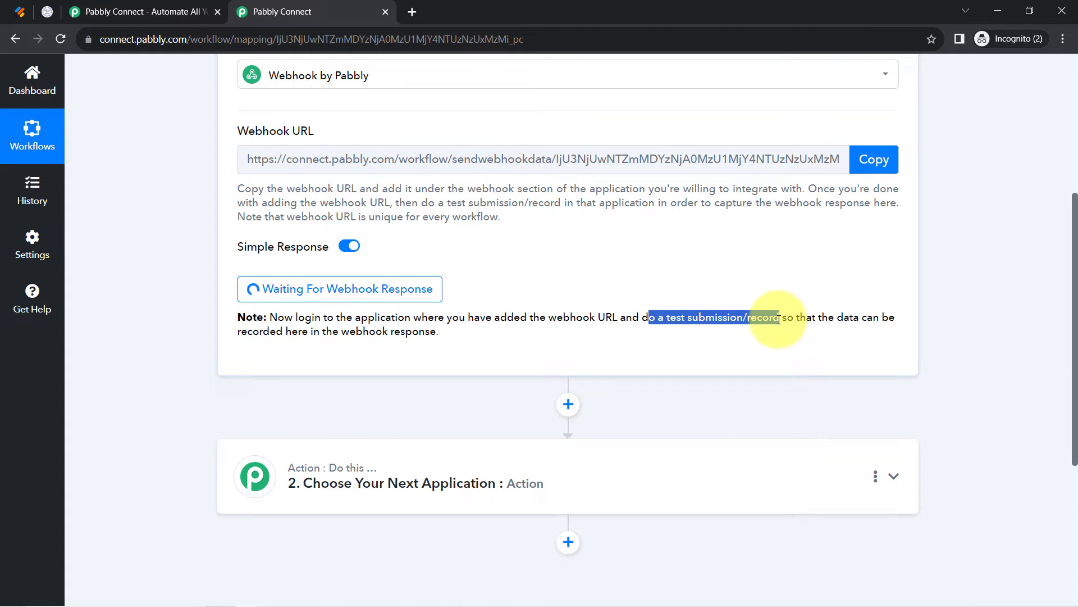
scroll(663, 361, "up", 3)
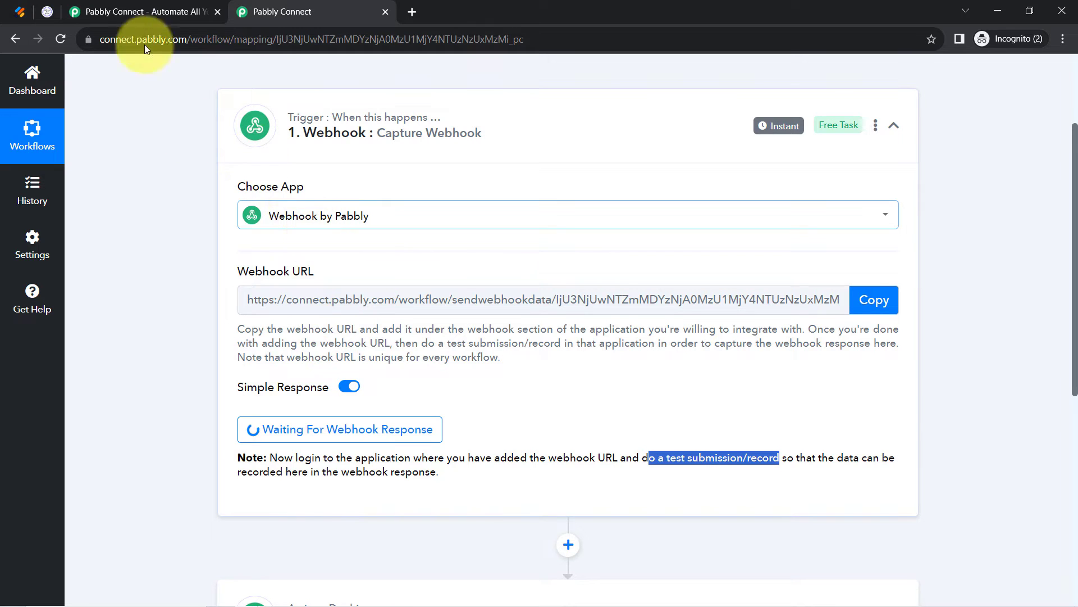
Switch to Jotform and open the Contact Form's public link as a separate page.
left_click(12, 8)
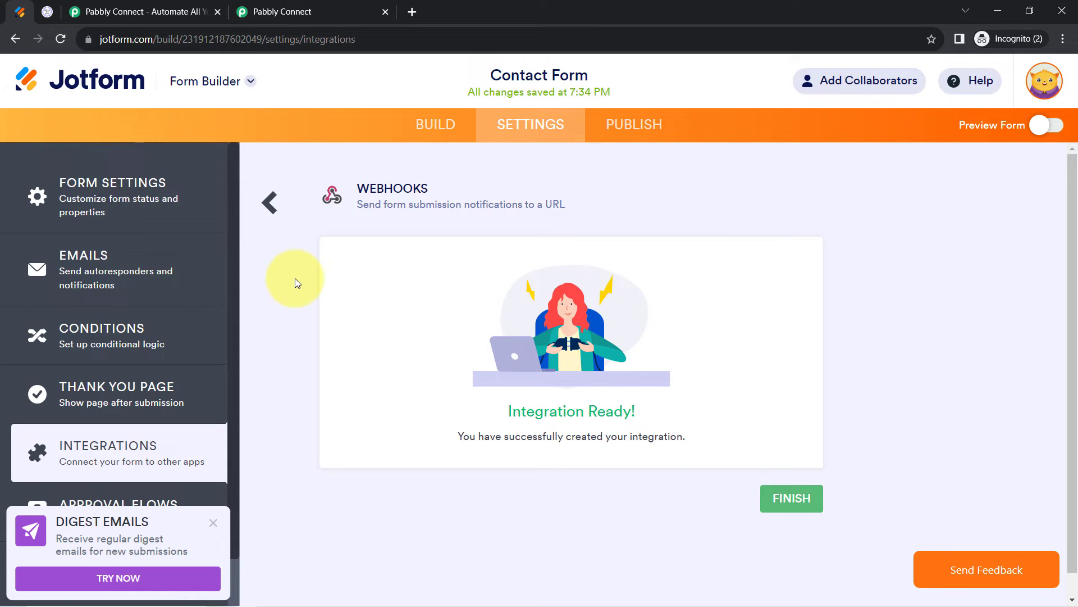
left_click(627, 131)
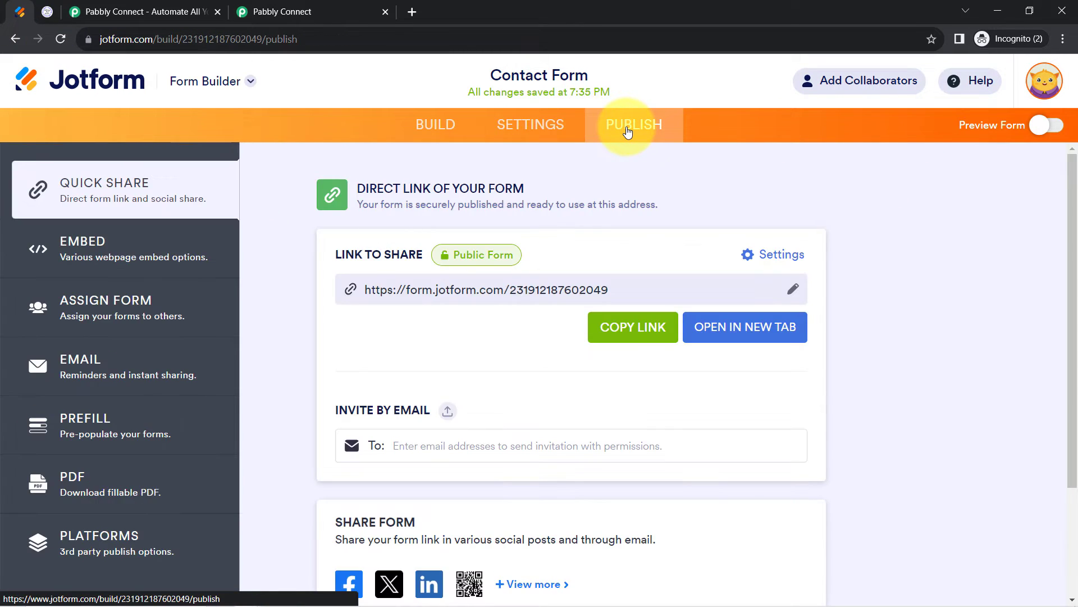
left_click(715, 327)
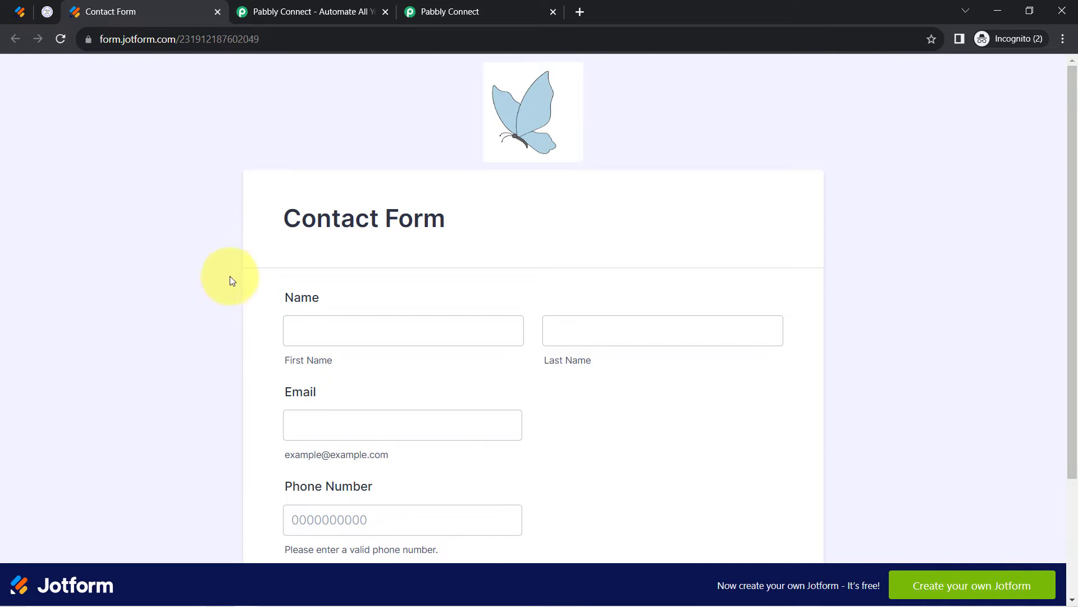
left_click(463, 10)
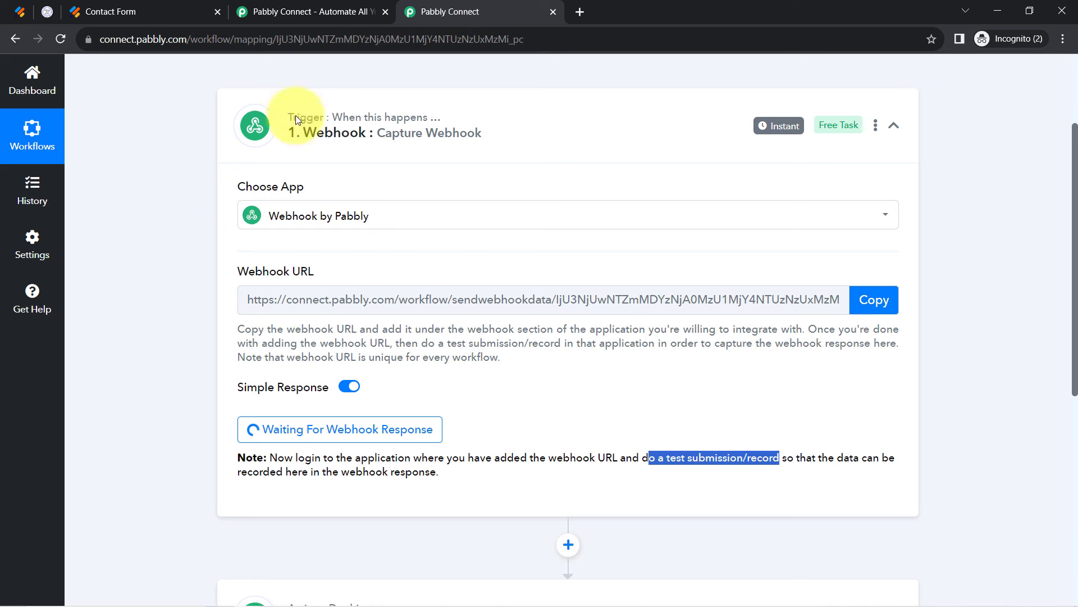
left_click(117, 14)
Fill in the Contact Form with a test first name, last name, email and phone number, and submit it.
scroll(204, 281, "down", 3)
left_click(324, 189)
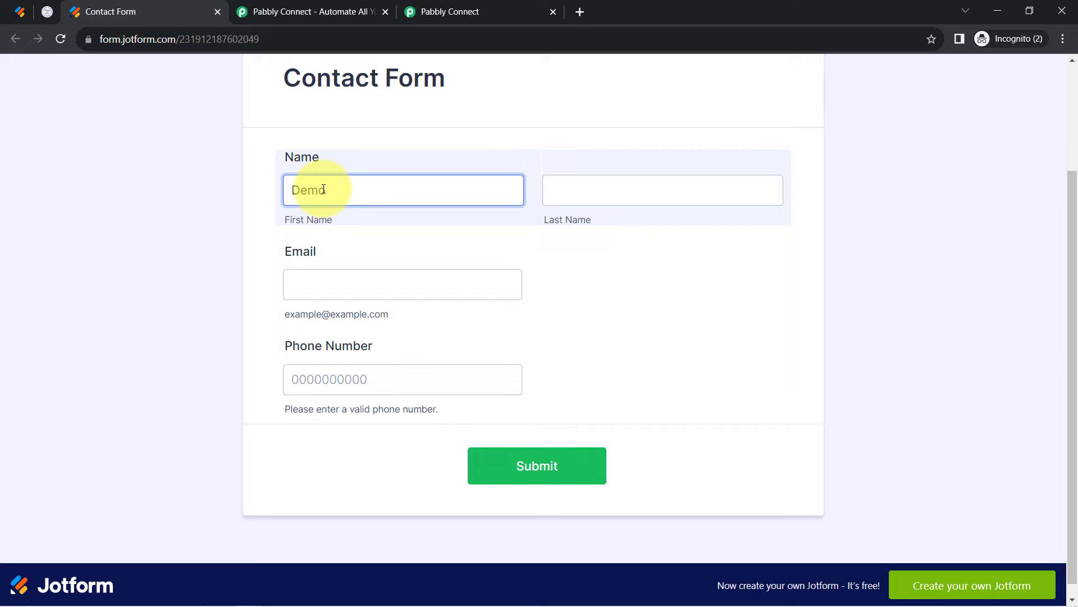
key("Tab")
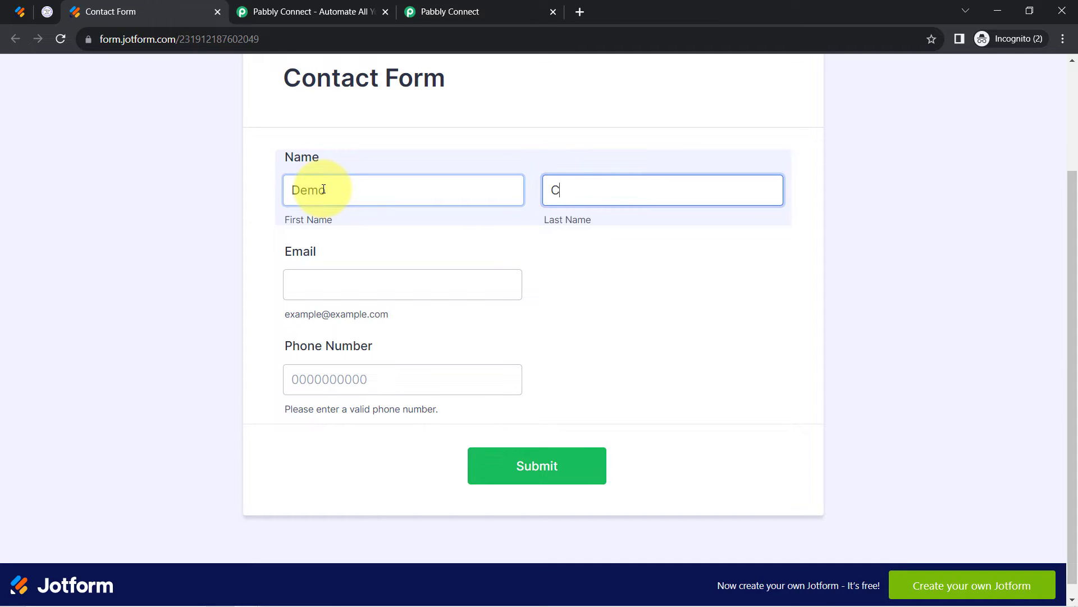
key("Tab")
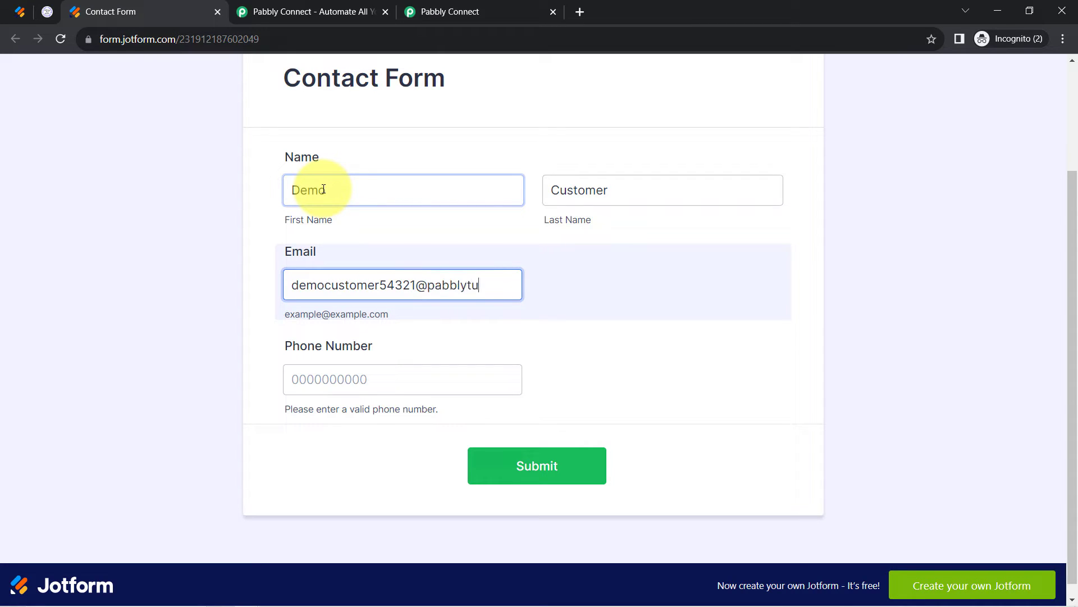
type("com")
key("Tab")
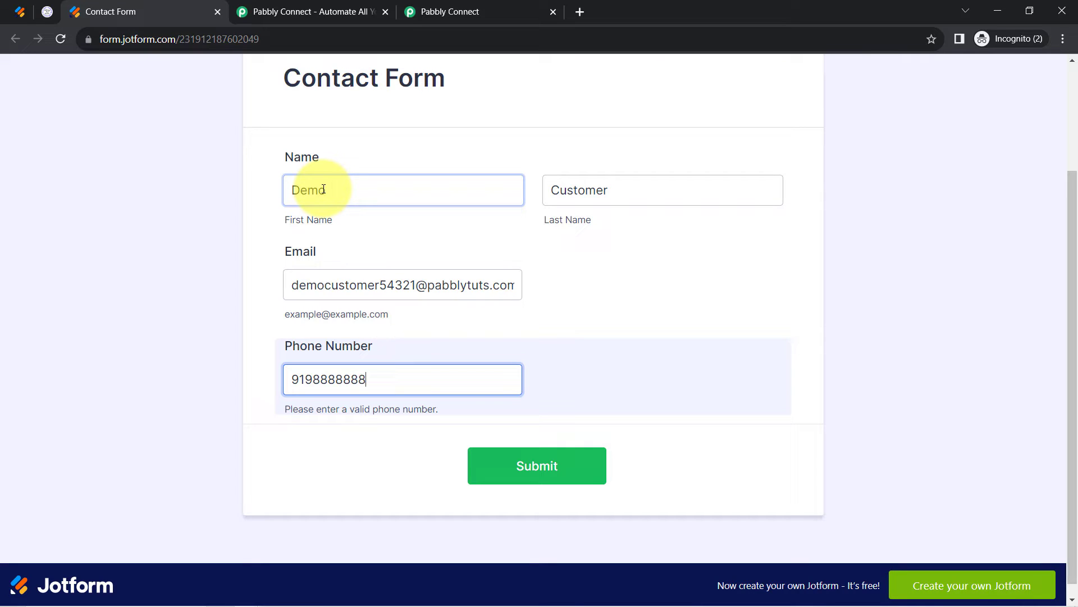
left_click(511, 463)
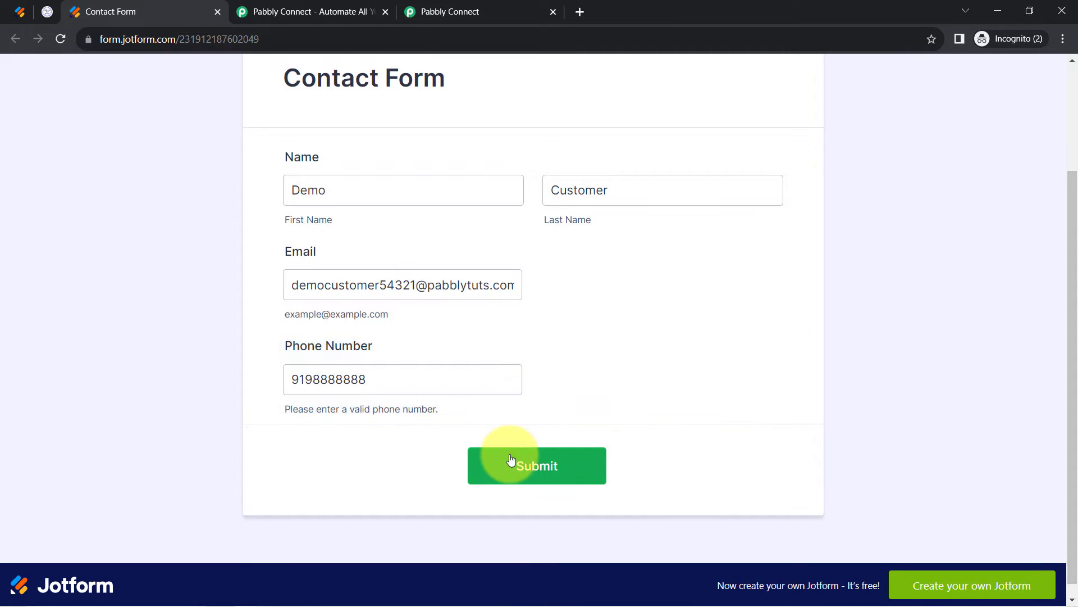
Switch to Pabbly Connect and examine the captured response's webhook URL, form ID, form title, name, email and phone number fields.
left_click(426, 8)
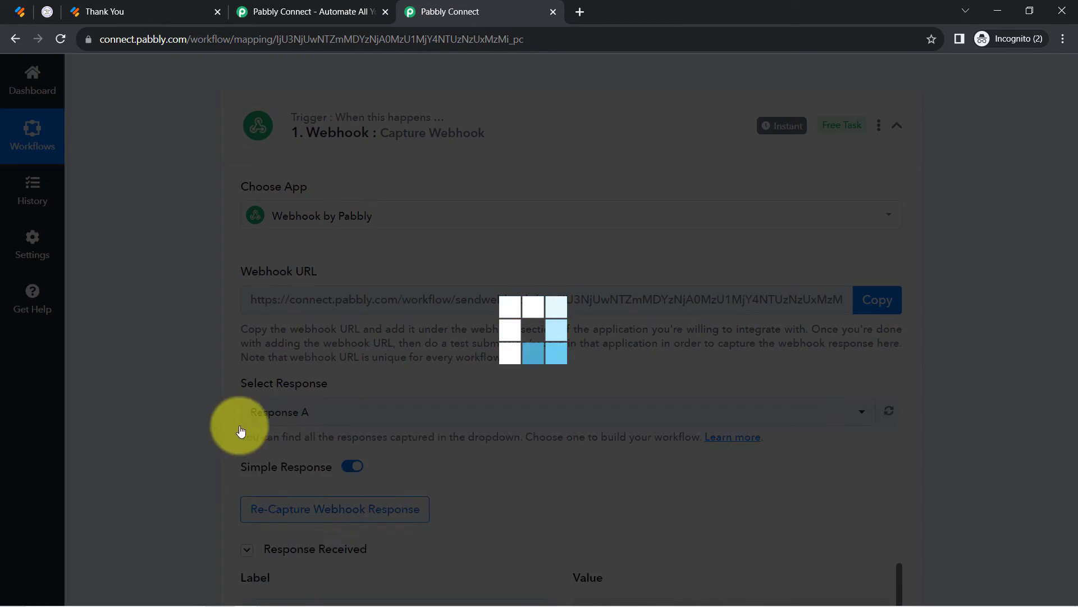
scroll(174, 372, "down", 3)
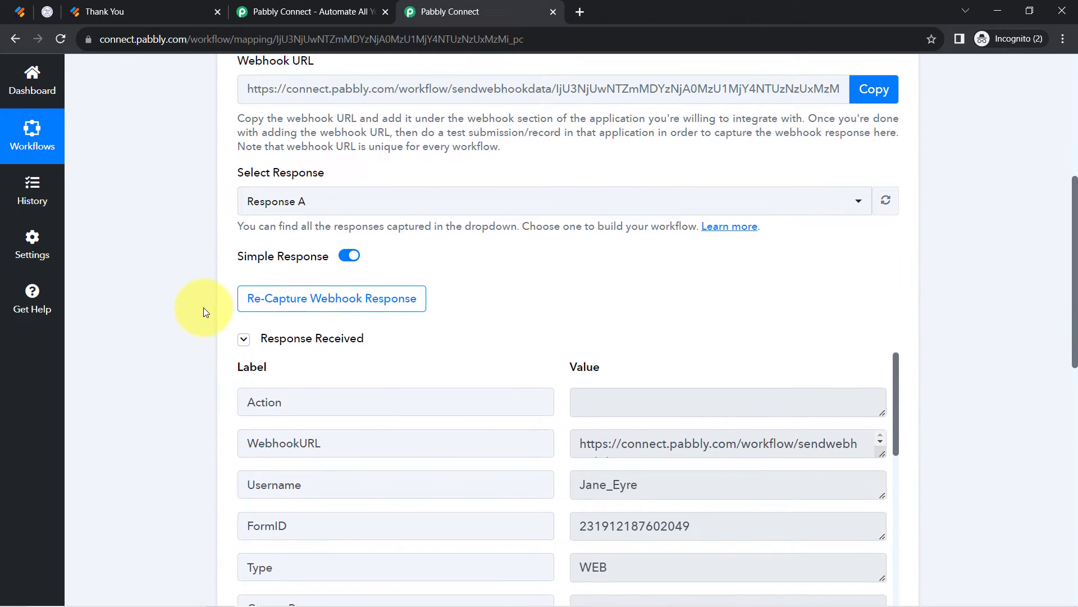
scroll(204, 313, "down", 2)
left_click(284, 200)
left_click(285, 199)
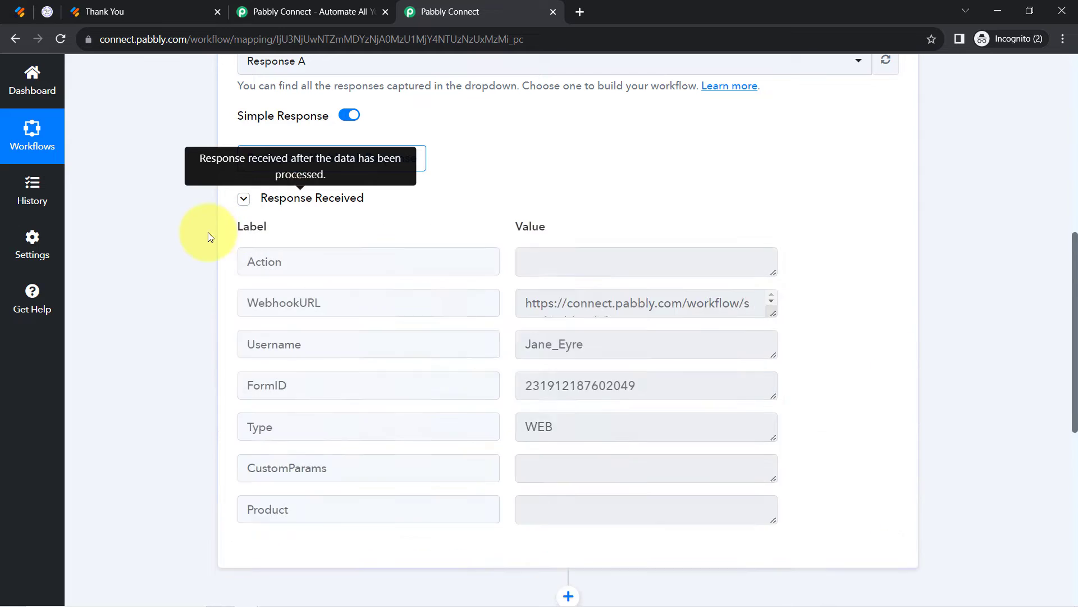
scroll(191, 247, "down", 1)
left_click_drag(618, 232, 823, 231)
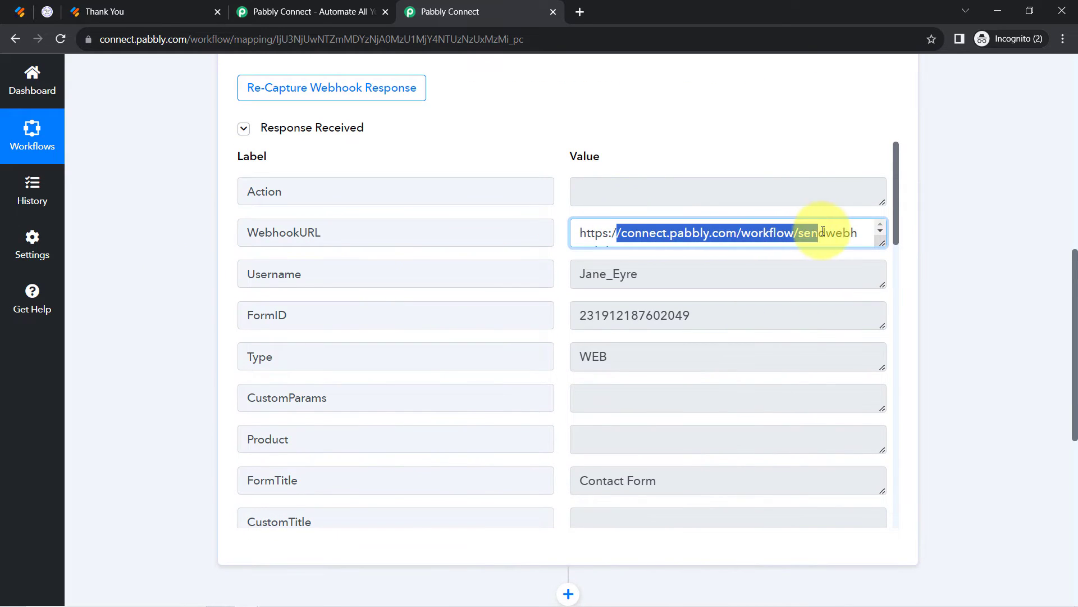
left_click_drag(610, 316, 671, 324)
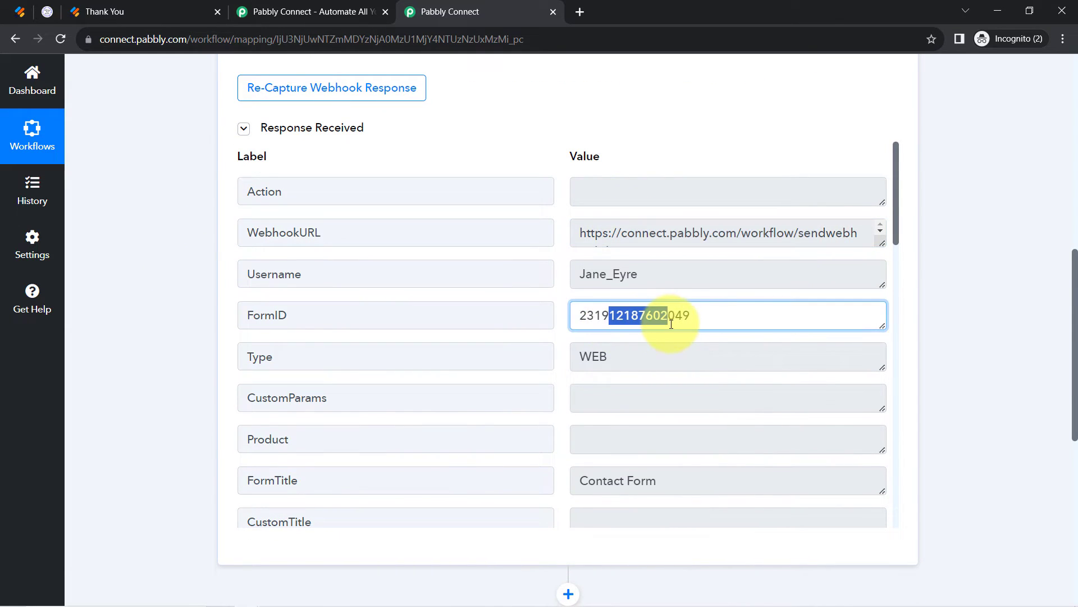
scroll(671, 323, "down", 2)
left_click_drag(603, 337, 647, 337)
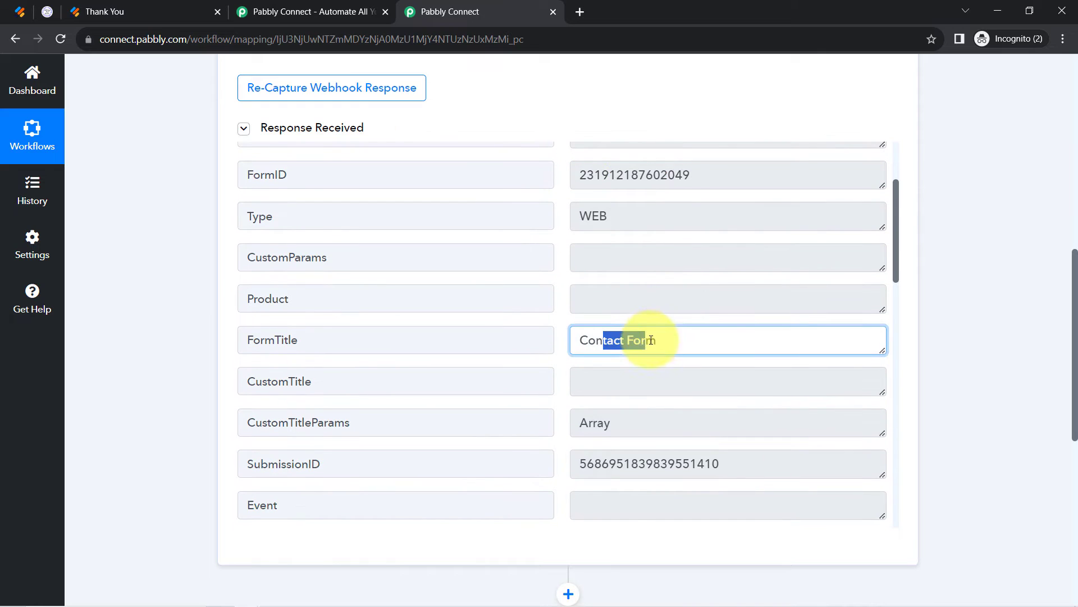
scroll(722, 278, "down", 2)
scroll(723, 278, "down", 10)
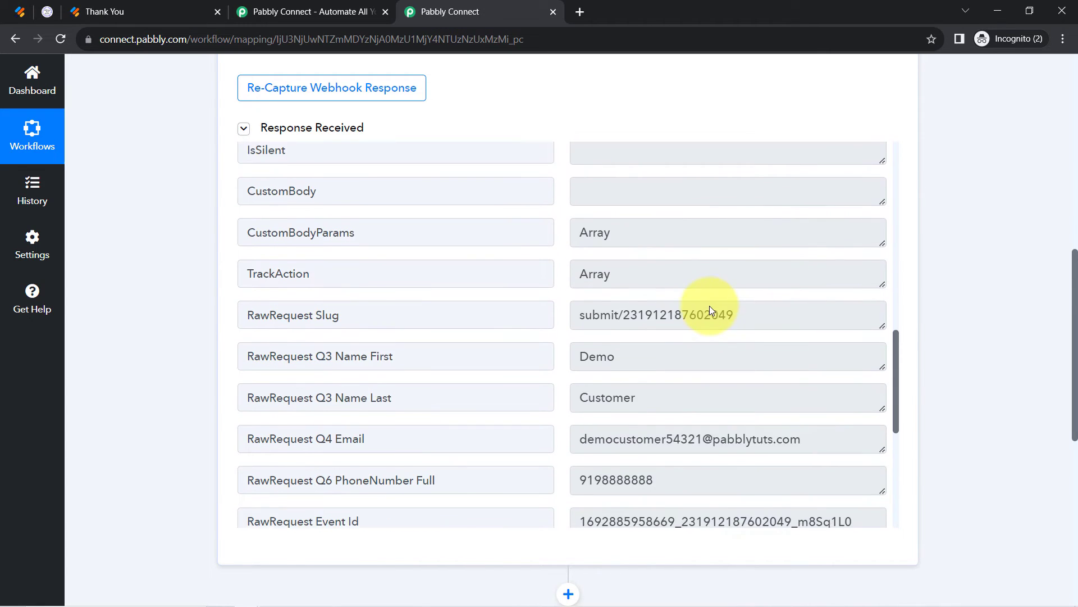
left_click(621, 221)
left_click_drag(623, 254, 647, 307)
left_click_drag(587, 340, 673, 339)
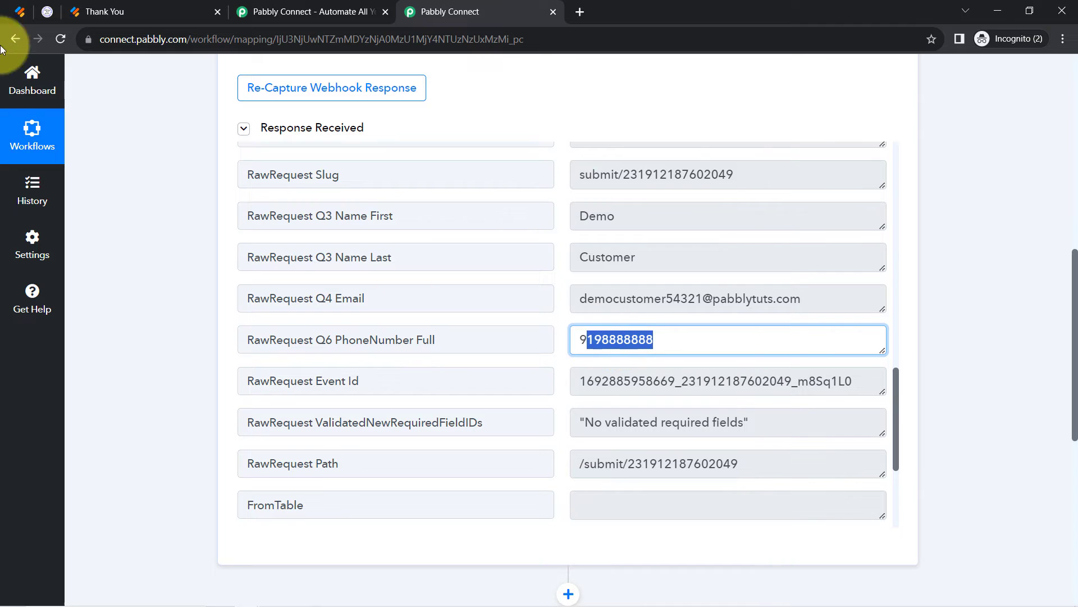
Close the Pabbly Connect homepage and return to the webhook trigger at the start of the workflow.
left_click(19, 11)
left_click(458, 6)
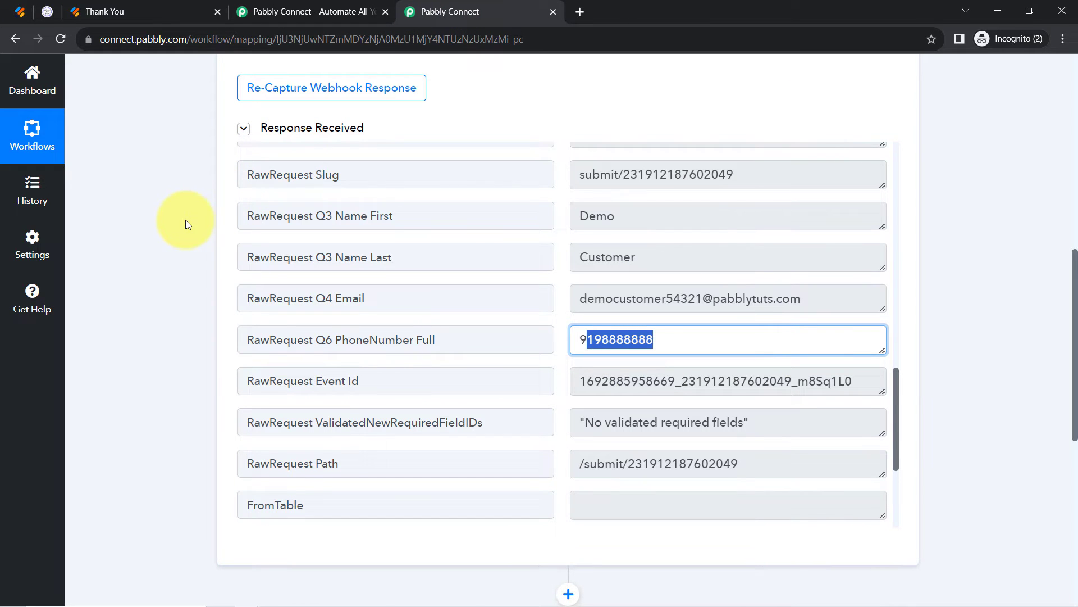
left_click(272, 9)
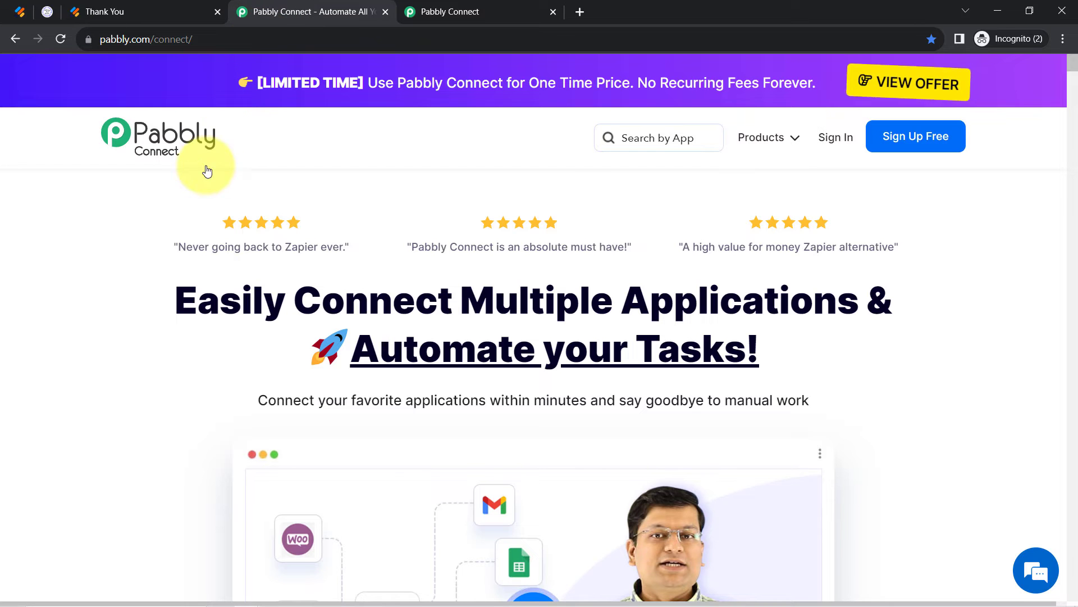
left_click(386, 12)
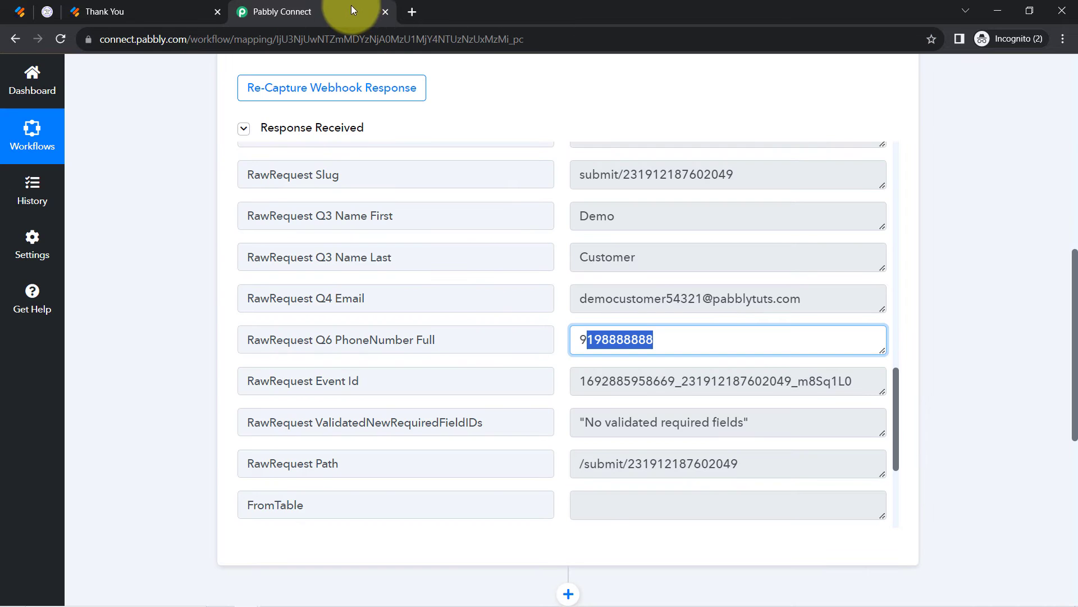
scroll(265, 158, "up", 15)
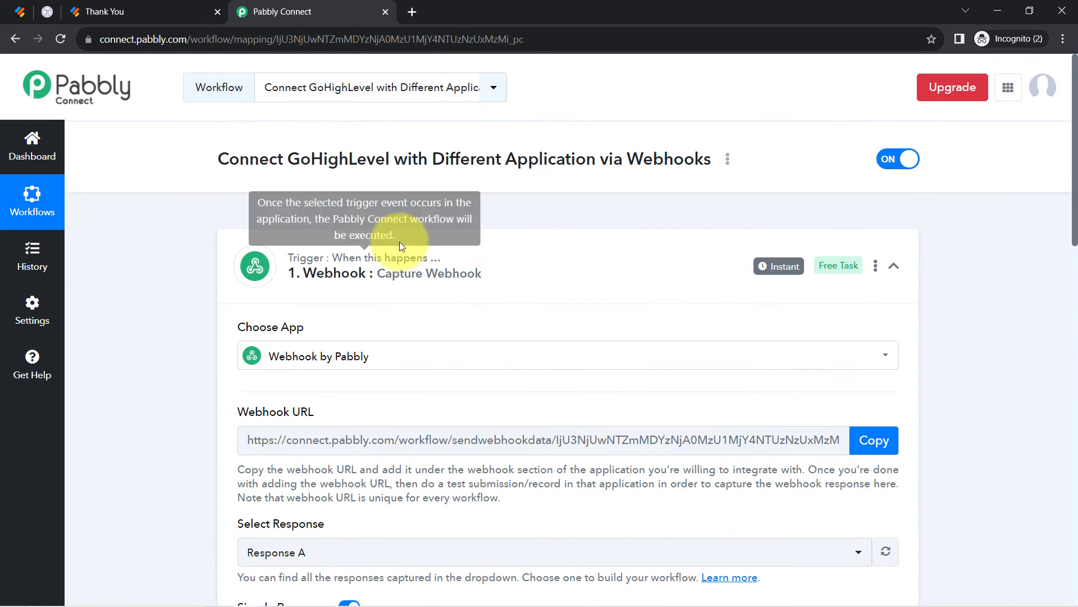
Look through the webhook trigger down to the empty action step, and collapse the trigger's details.
scroll(233, 366, "down", 6)
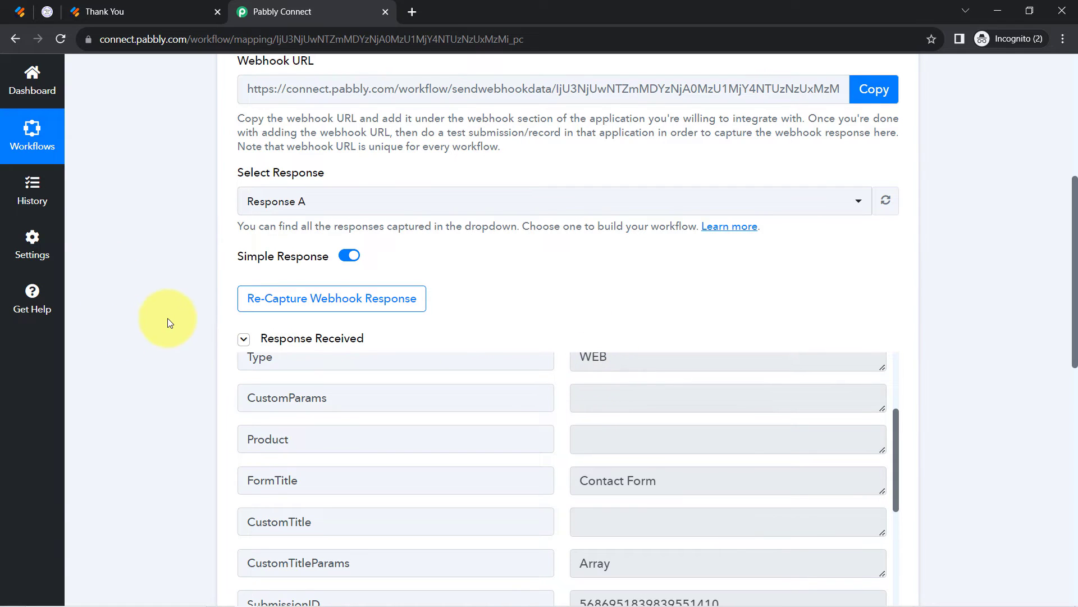
scroll(169, 317, "down", 8)
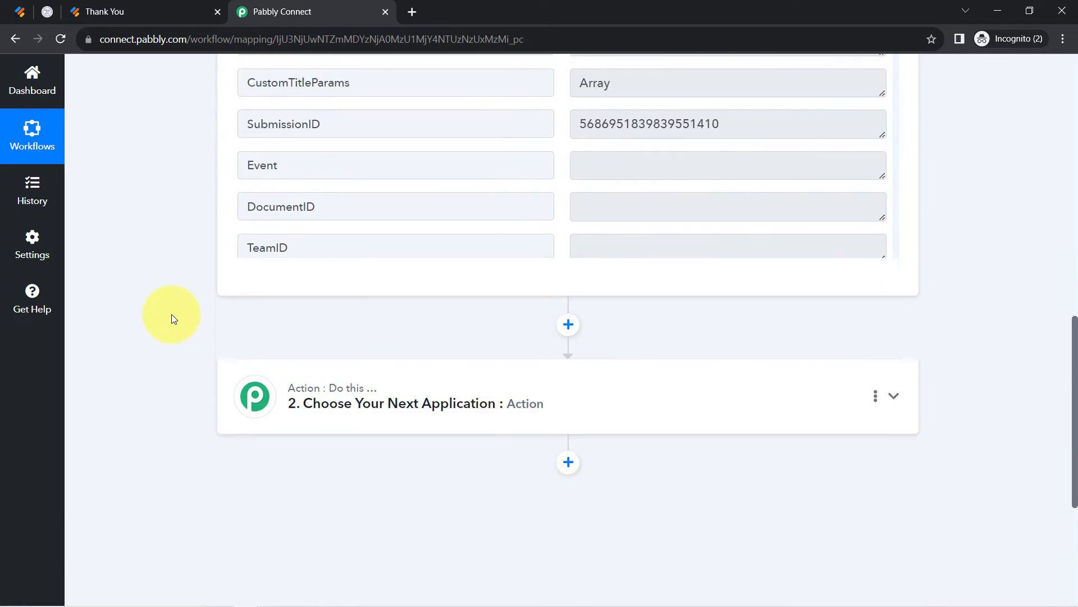
scroll(172, 315, "down", 2)
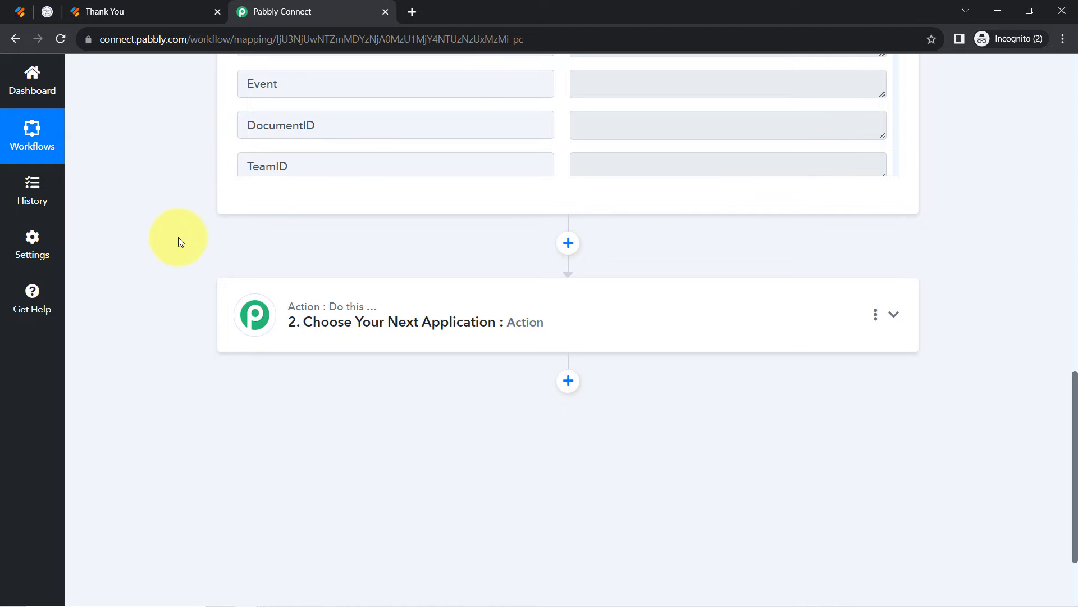
scroll(178, 236, "up", 10)
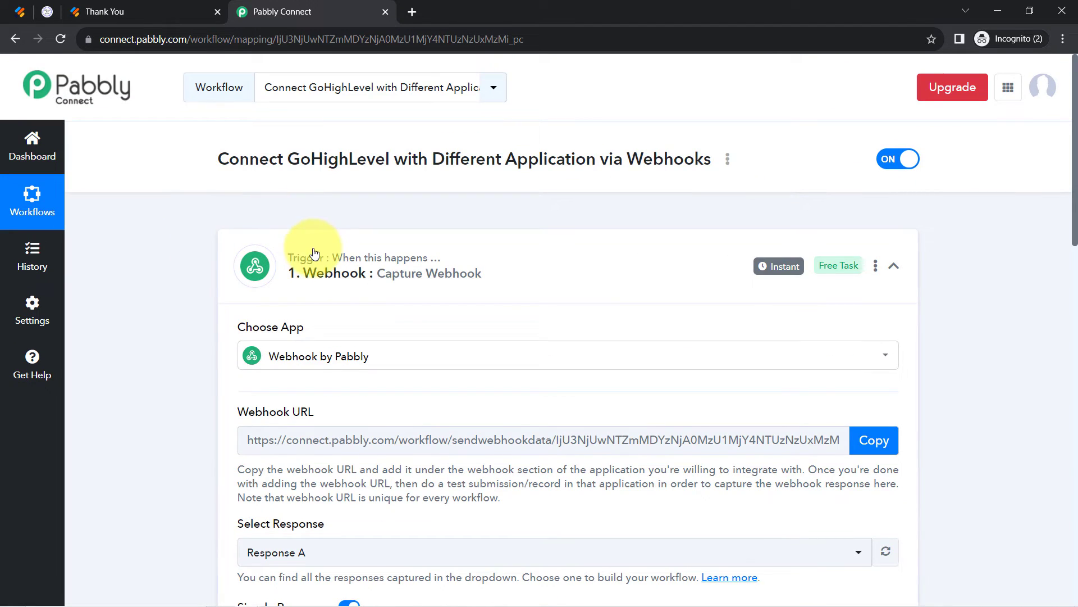
left_click(314, 254)
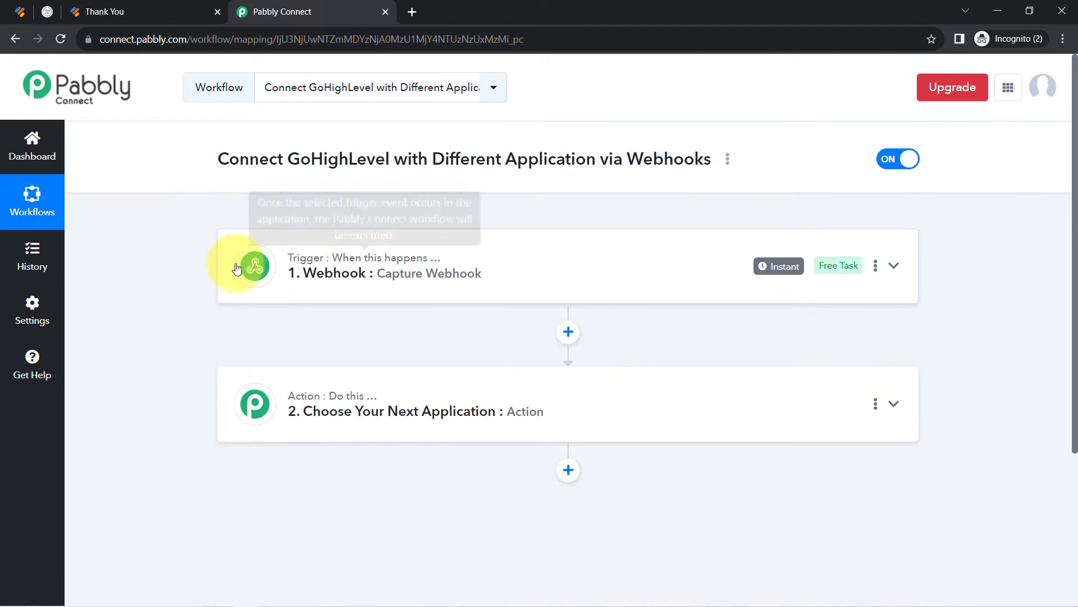
Set the action step's app to LeadConnector V2 and its action event to Create Contact.
scroll(205, 296, "down", 4)
left_click(429, 214)
left_click(297, 286)
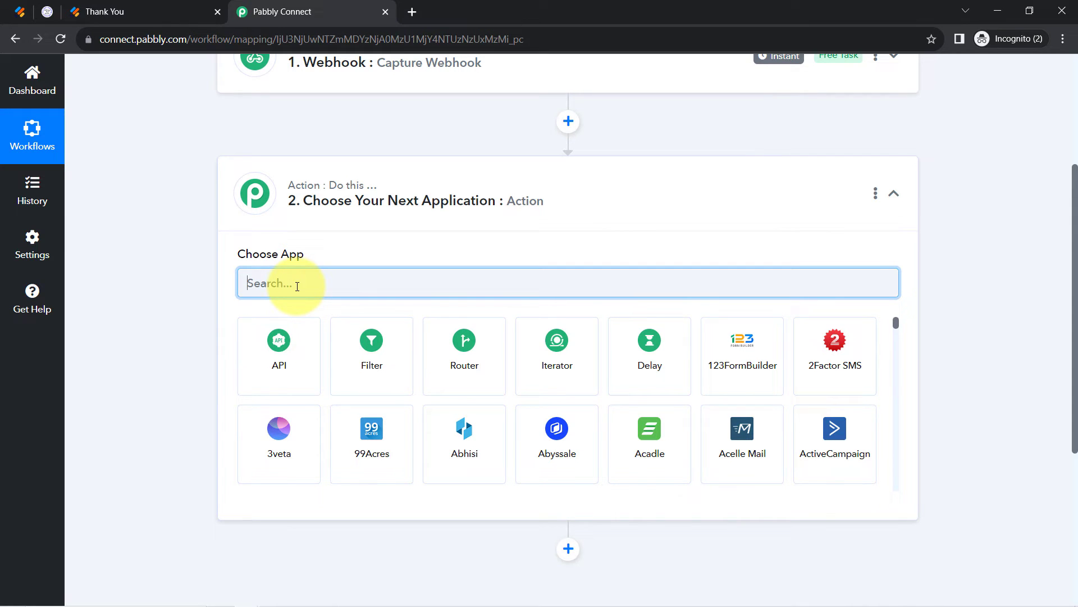
type("lead")
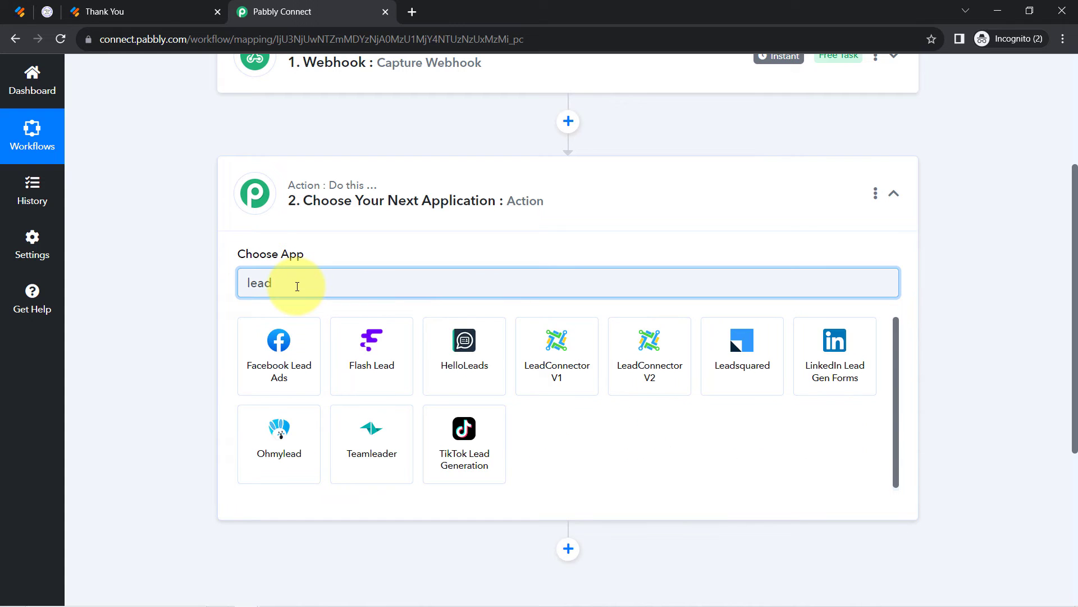
type(" c")
key("BackSpace")
type("con")
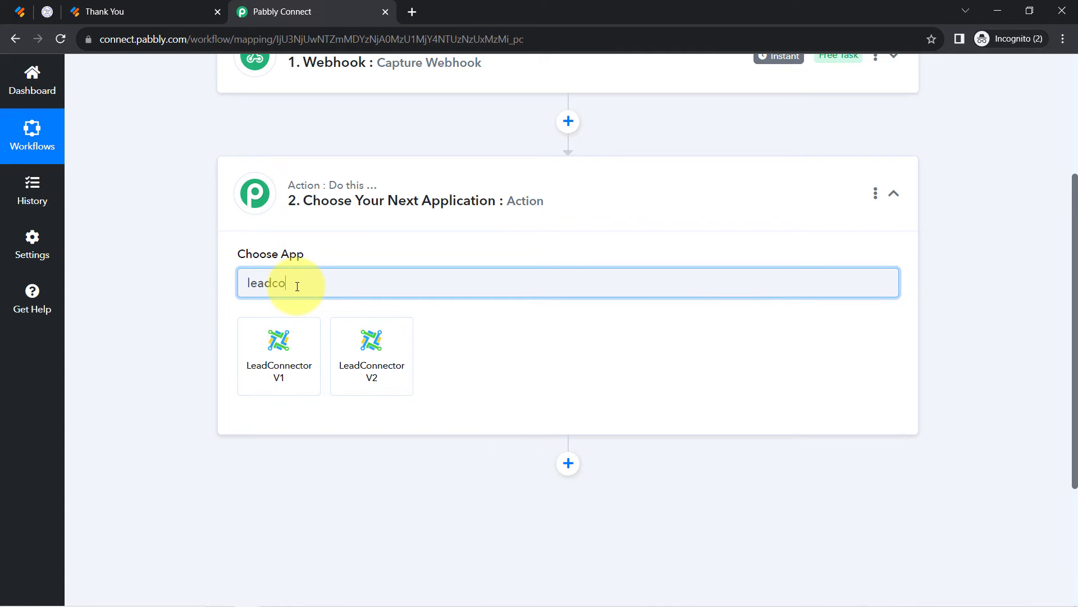
left_click(392, 368)
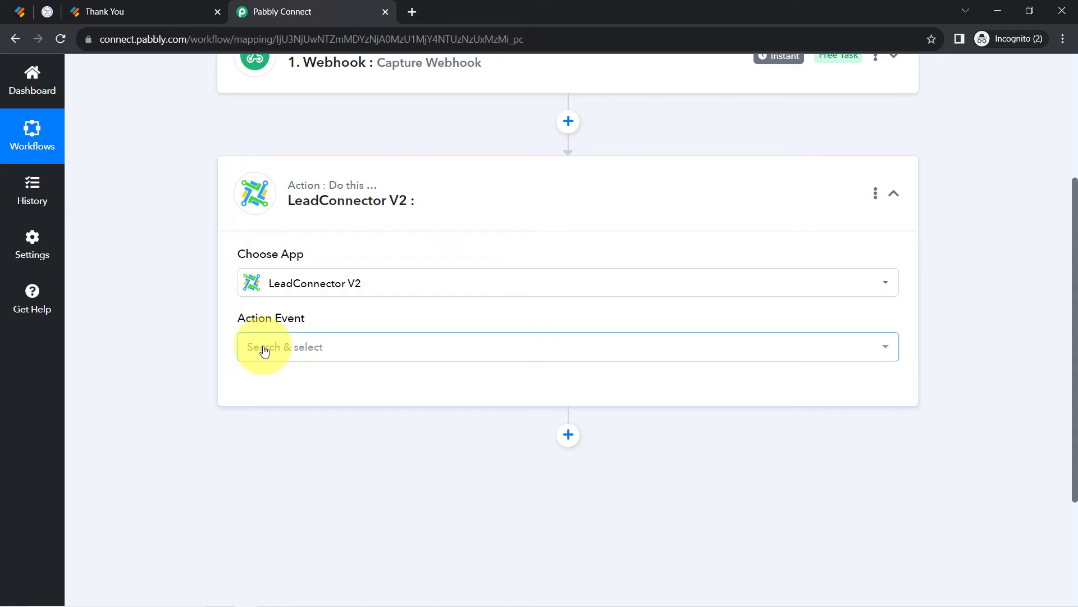
left_click(263, 348)
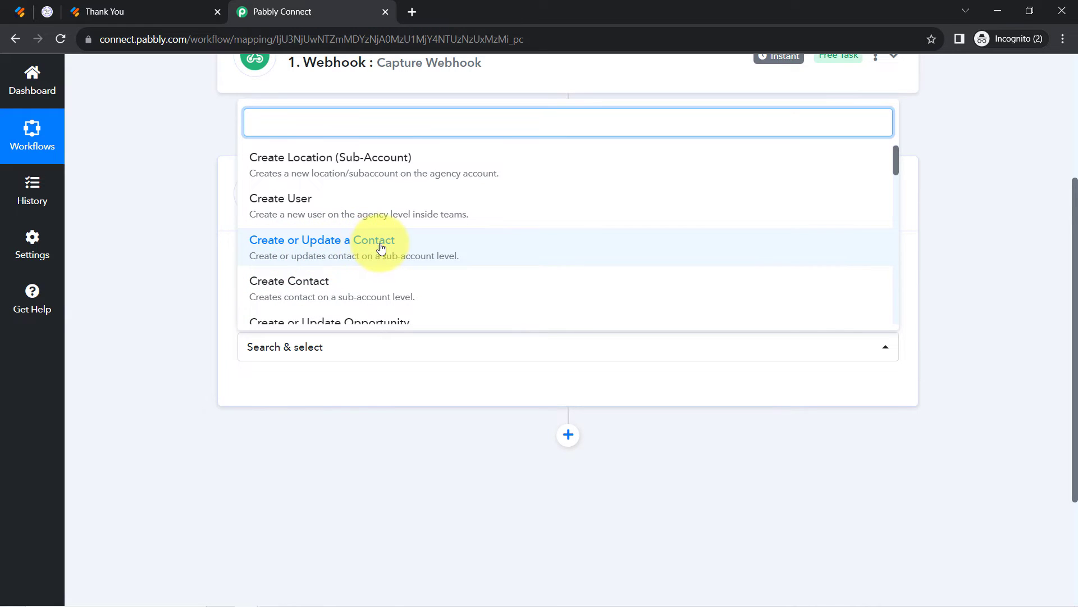
left_click(289, 282)
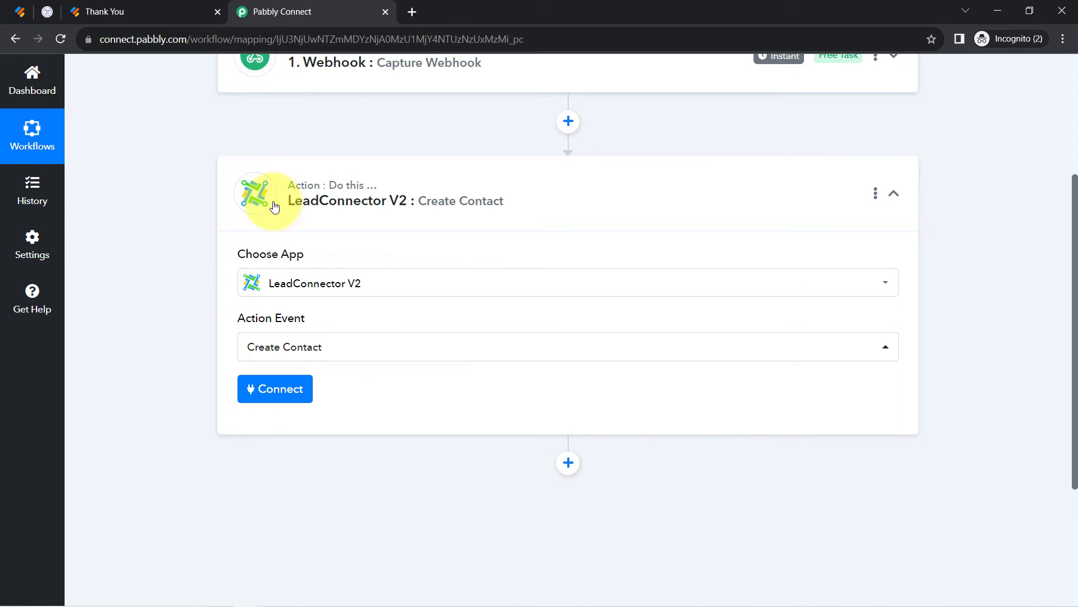
Add a new LeadConnector V2 connection and authorize it for the BioCrystal Bedding sub-account.
left_click(258, 393)
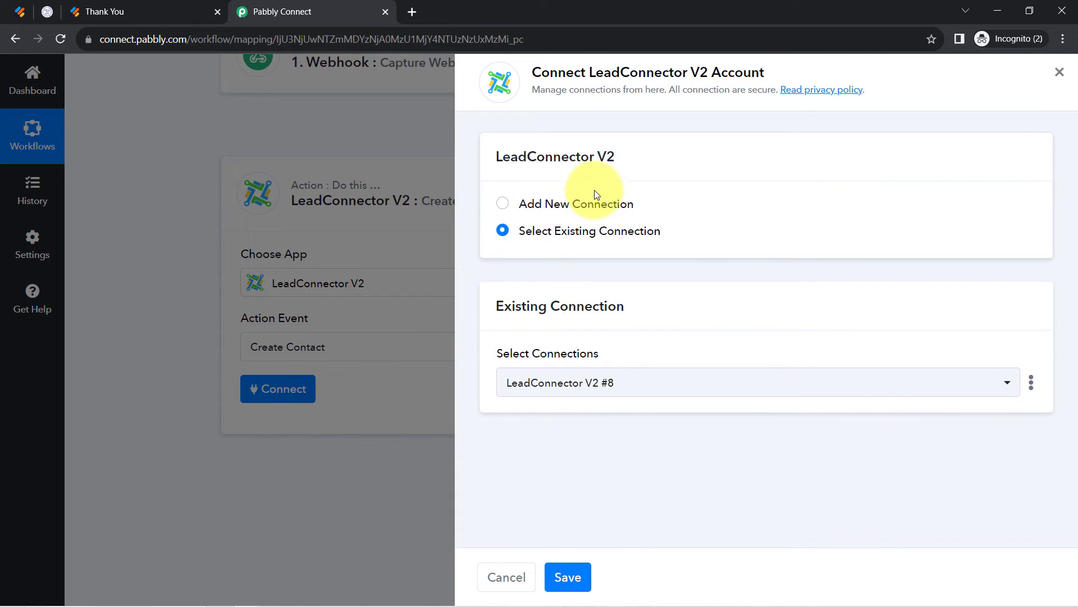
left_click(603, 204)
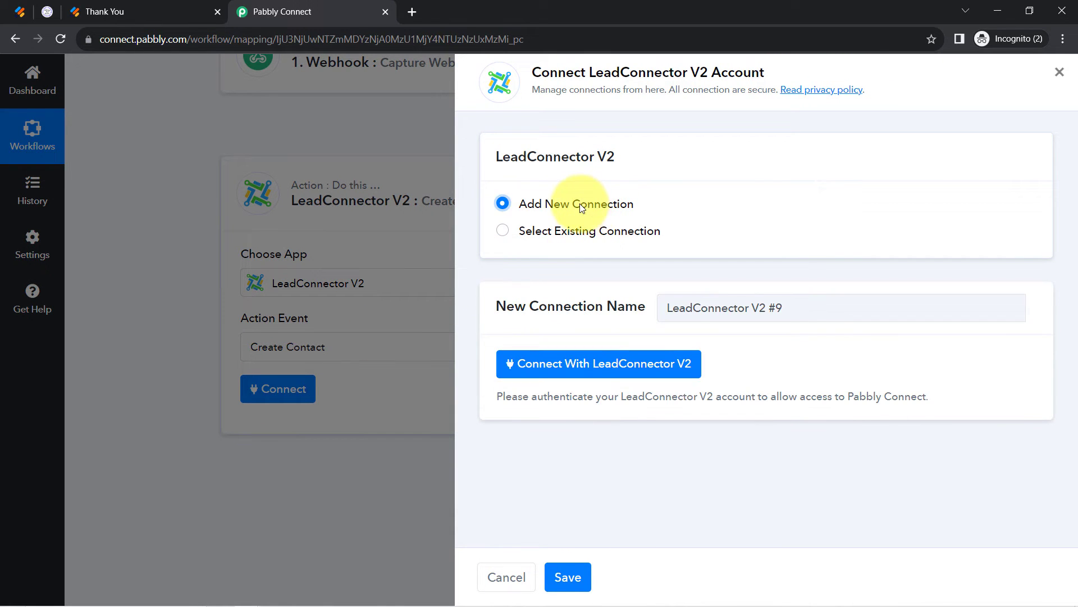
left_click(571, 376)
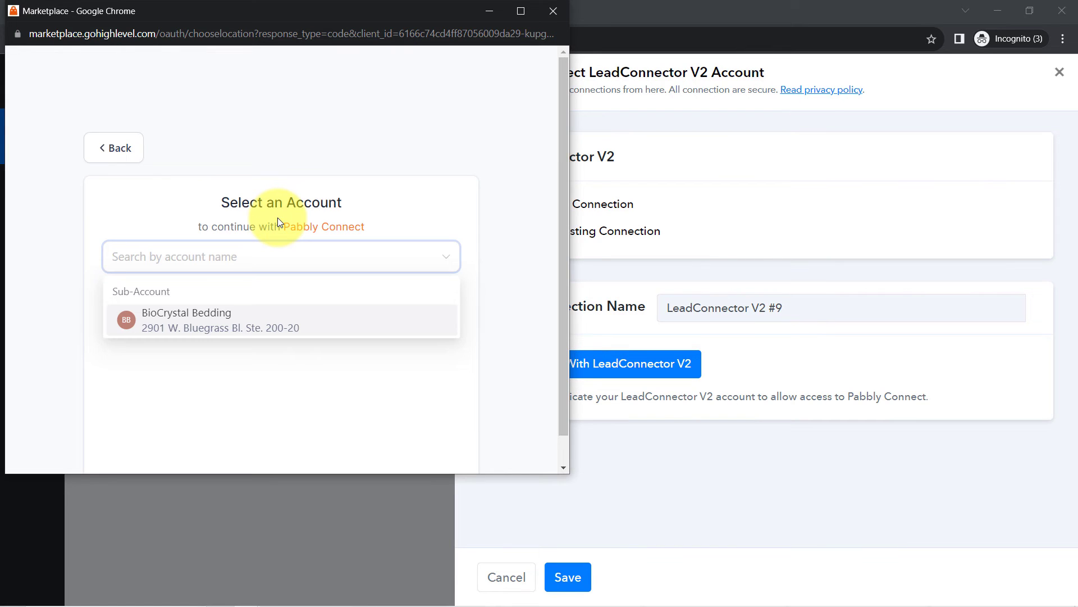
left_click(185, 327)
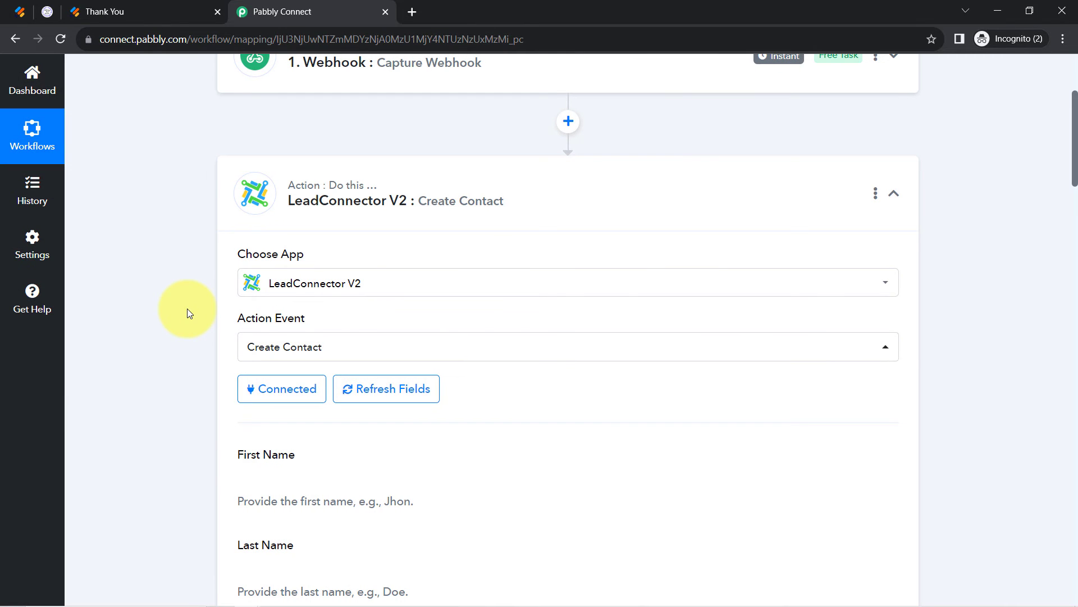
Check the GoHighLevel dashboard, return to Pabbly Connect and review the Create Contact action's available fields.
scroll(135, 215, "down", 1)
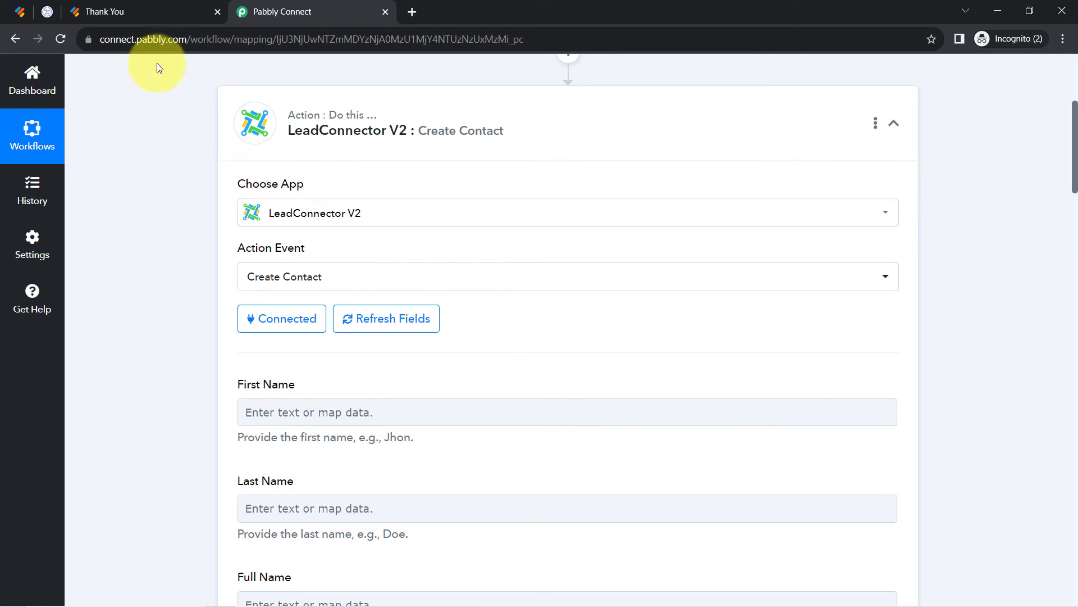
left_click(36, 15)
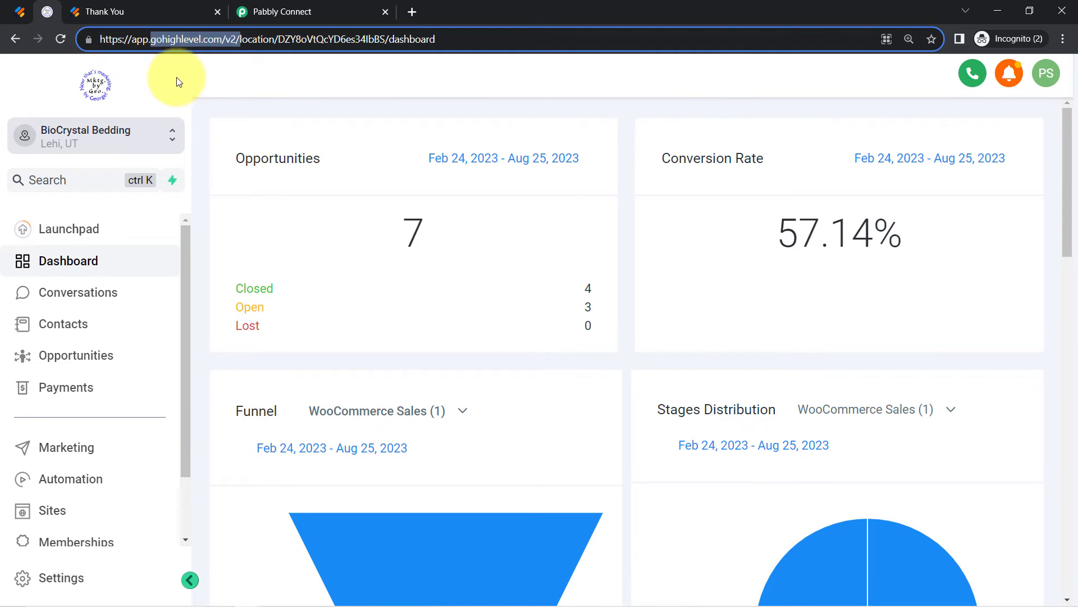
left_click(302, 11)
scroll(187, 315, "down", 4)
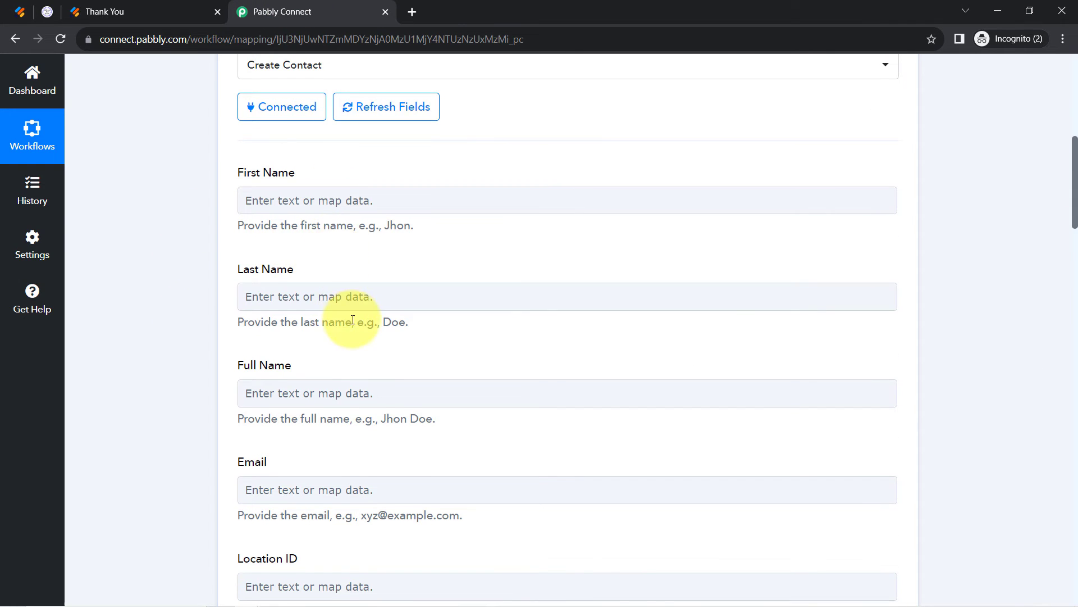
scroll(349, 318, "down", 15)
scroll(353, 320, "down", 18)
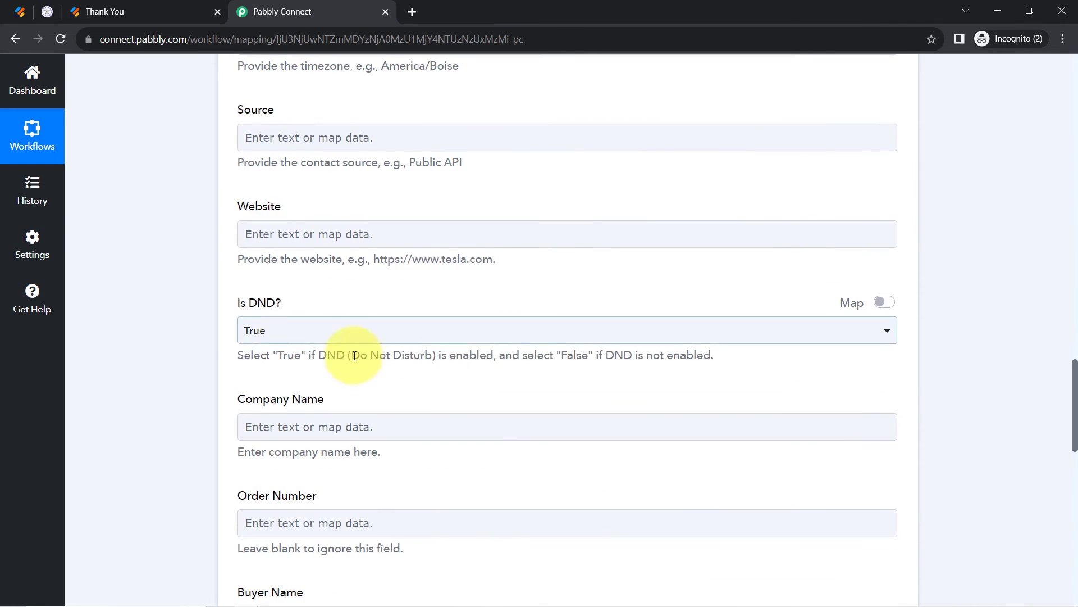
scroll(344, 335, "up", 20)
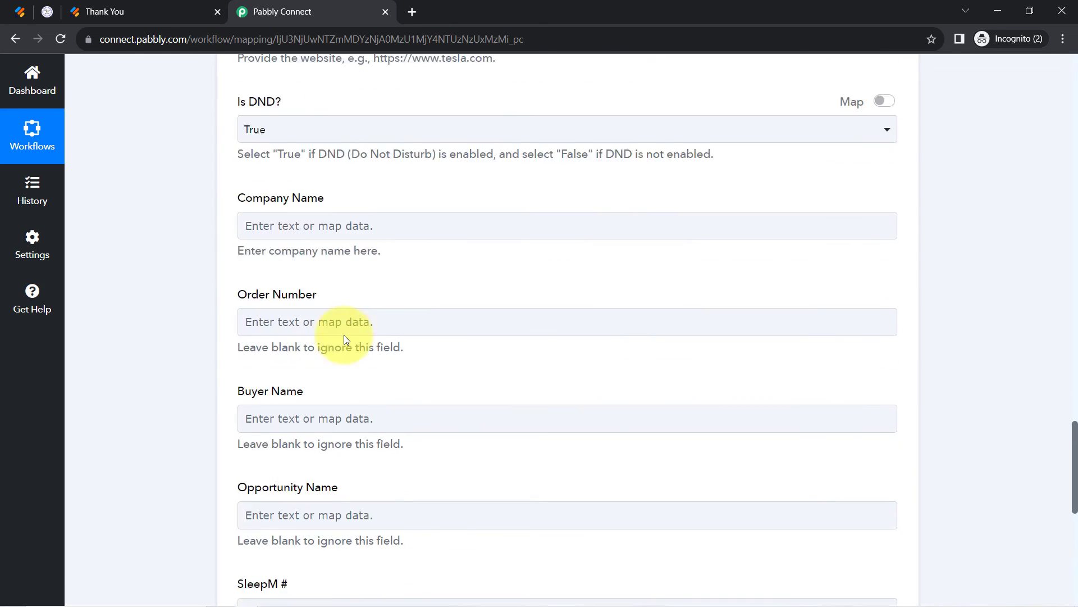
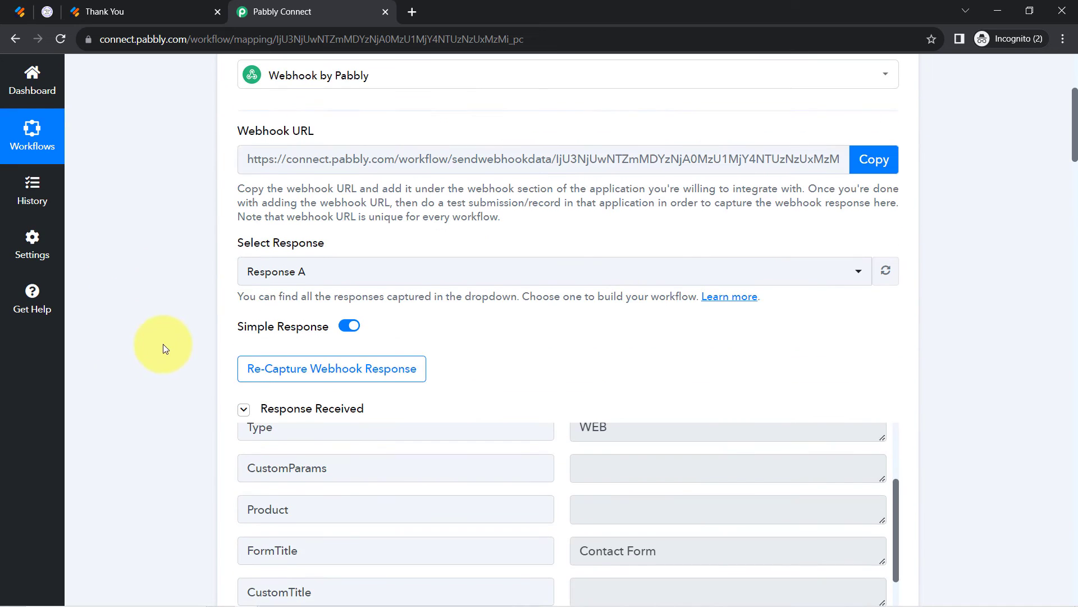
Examine the webhook trigger's captured response down to the first name, last name, email and phone number entries.
scroll(466, 428, "up", 2)
scroll(456, 428, "up", 1)
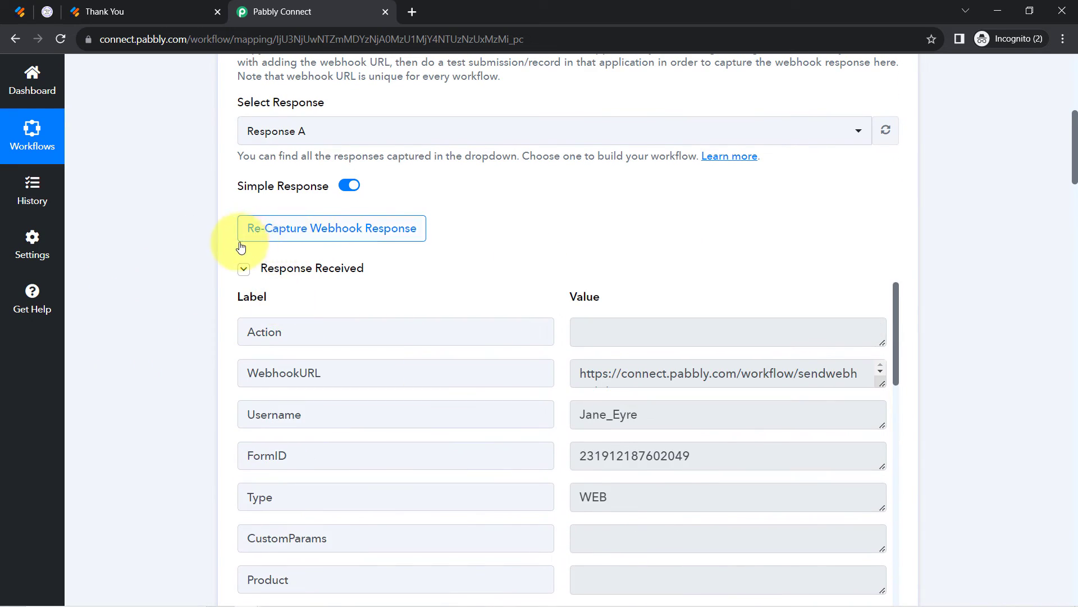
scroll(341, 219, "up", 4)
scroll(151, 390, "down", 3)
scroll(151, 389, "down", 3)
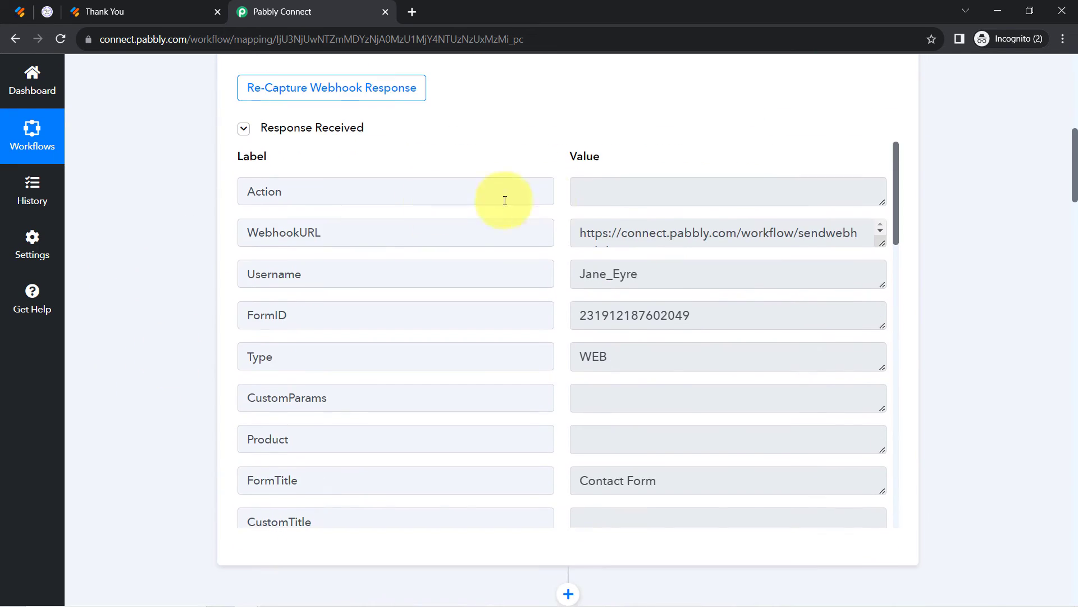
scroll(713, 308, "down", 3)
scroll(714, 309, "down", 8)
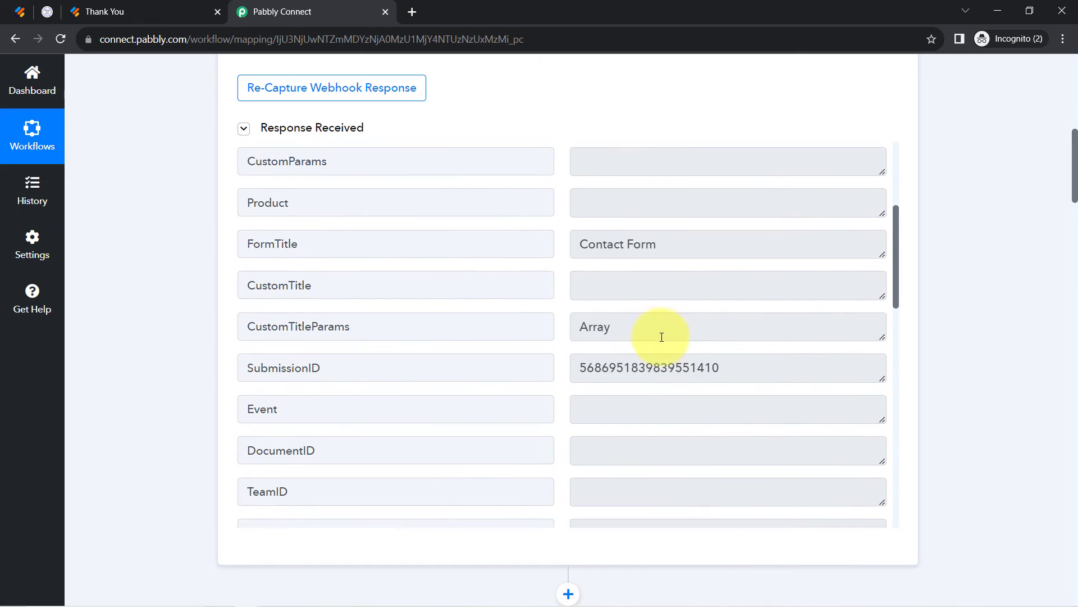
scroll(623, 359, "down", 5)
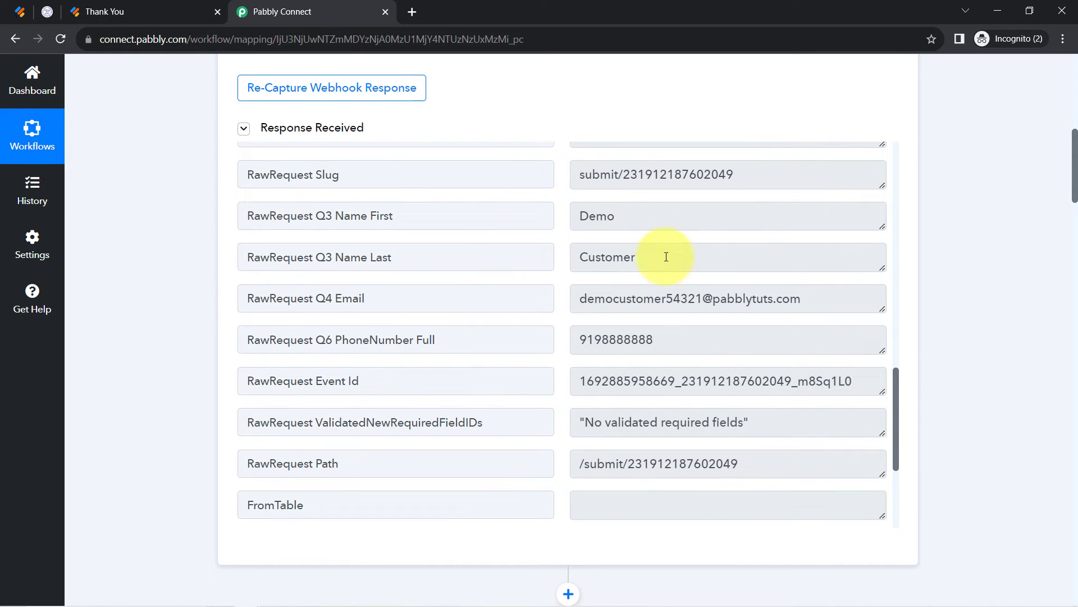
Map the Create Contact action's First Name field to the webhook's RawRequest Q3 Name First value.
scroll(172, 372, "down", 12)
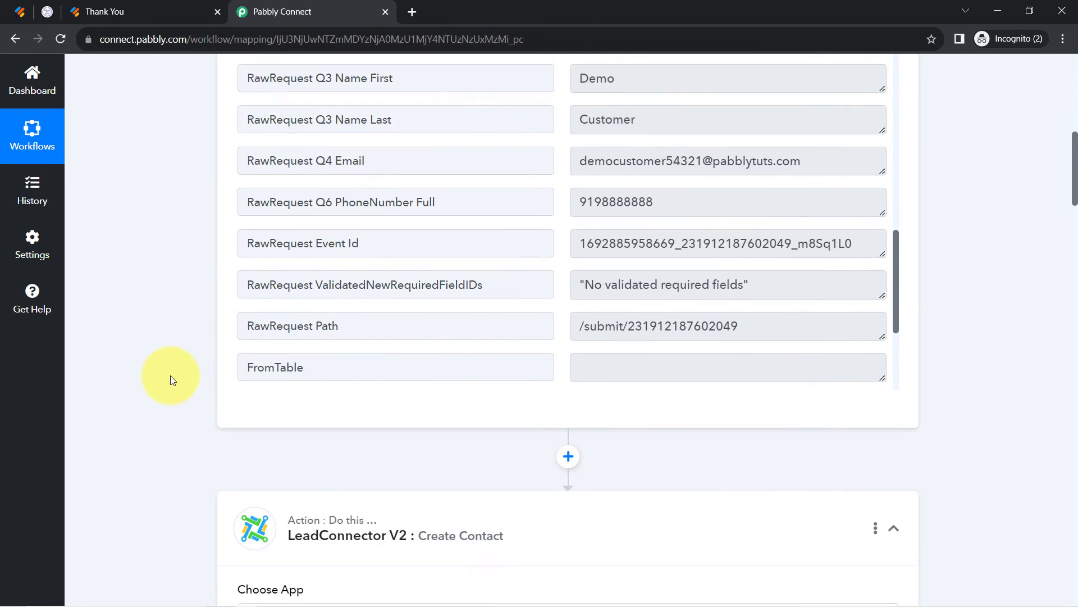
scroll(170, 376, "down", 2)
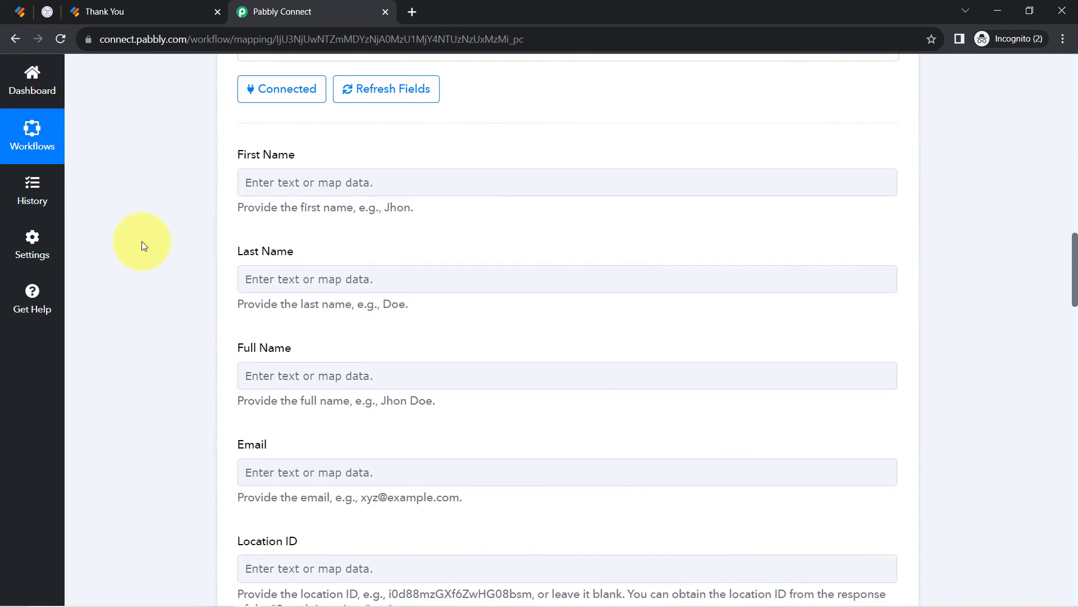
left_click(248, 180)
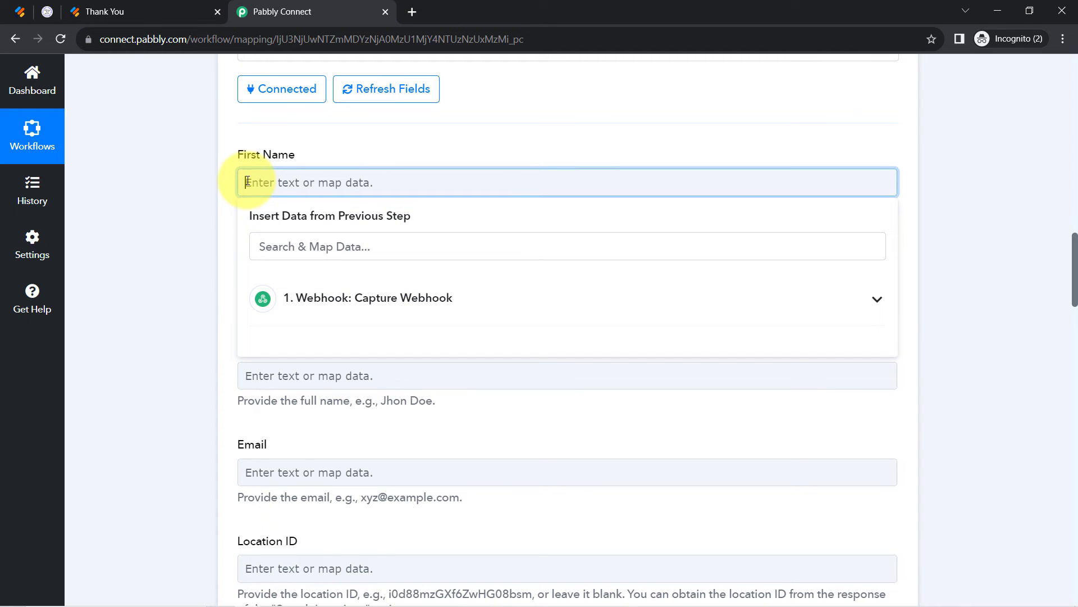
left_click(303, 297)
scroll(378, 440, "down", 5)
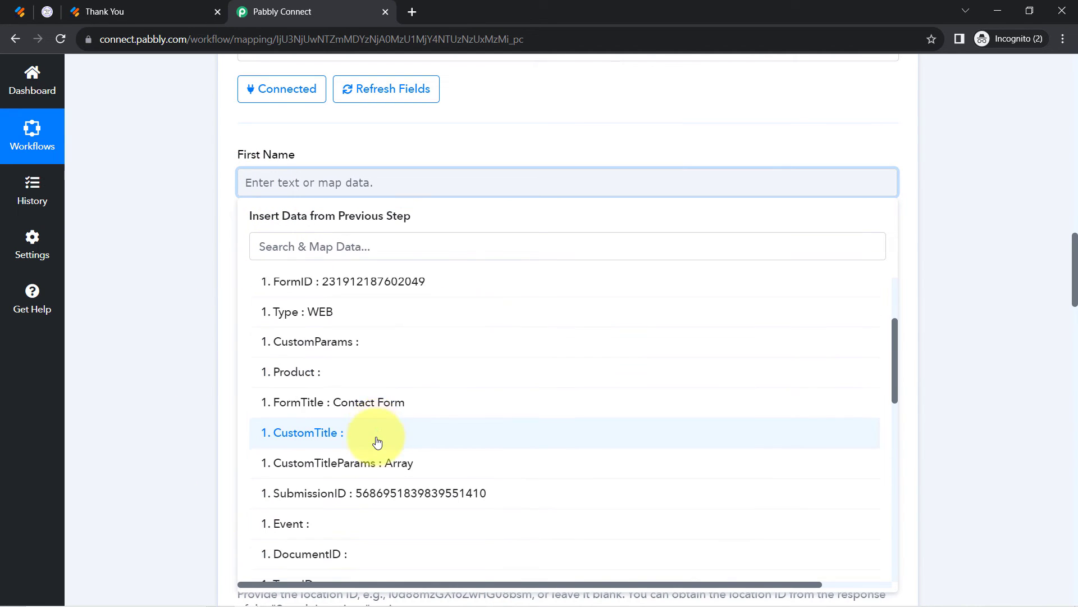
scroll(378, 442, "down", 4)
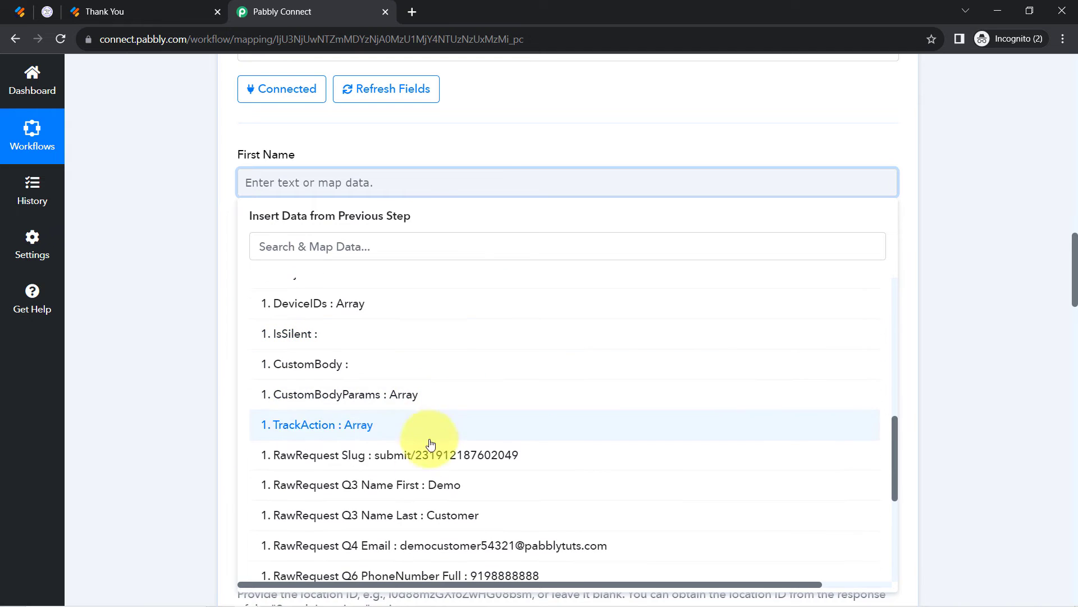
left_click(395, 484)
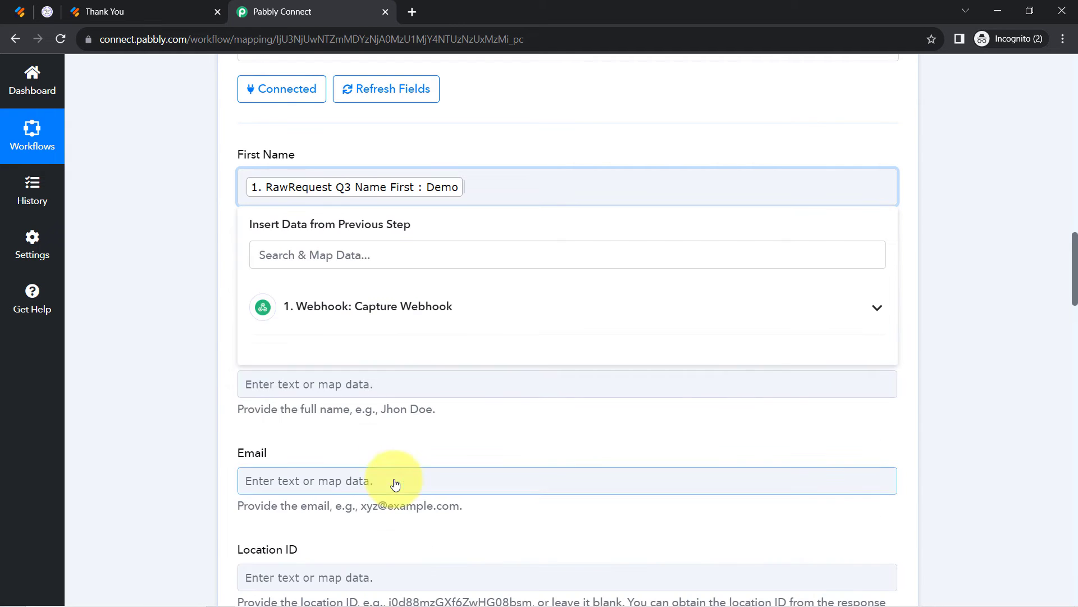
left_click(217, 220)
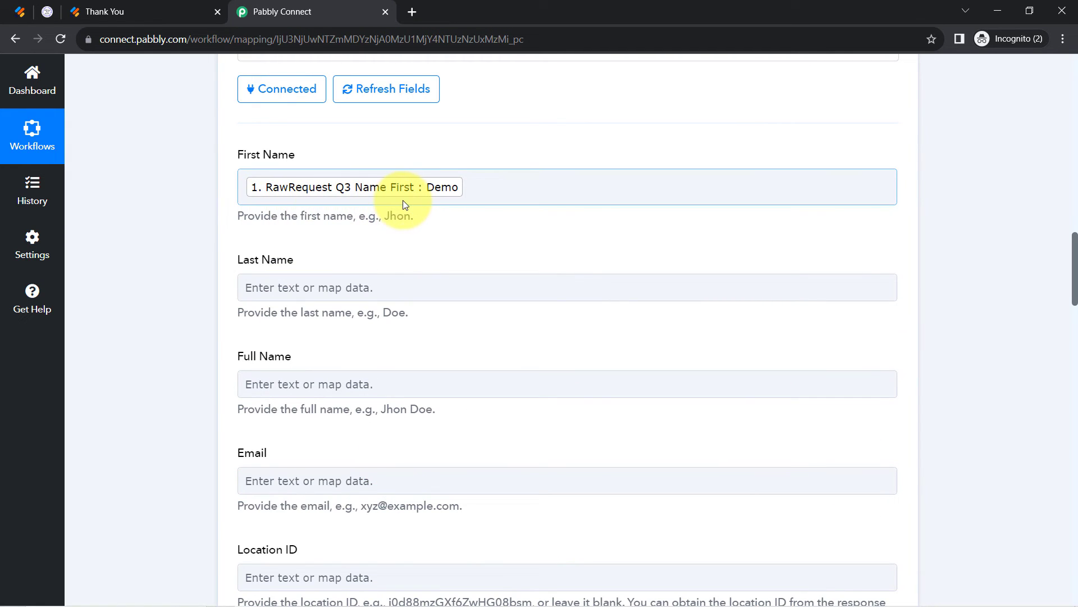
Map the Create Contact action's Last Name field to the webhook's RawRequest Q3 Name Last value.
left_click(255, 290)
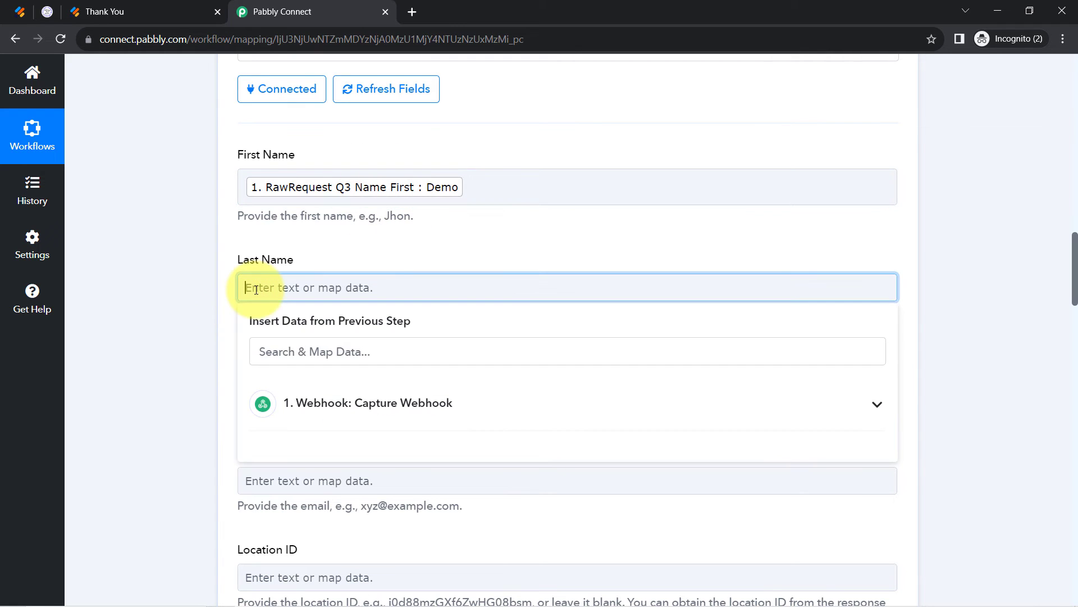
left_click(285, 356)
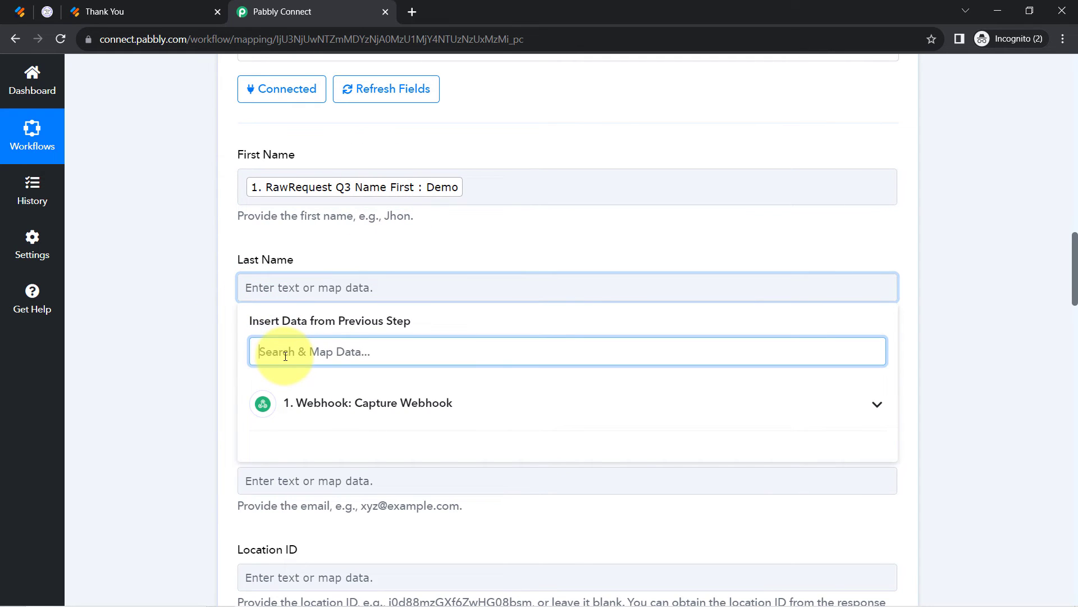
type("cu")
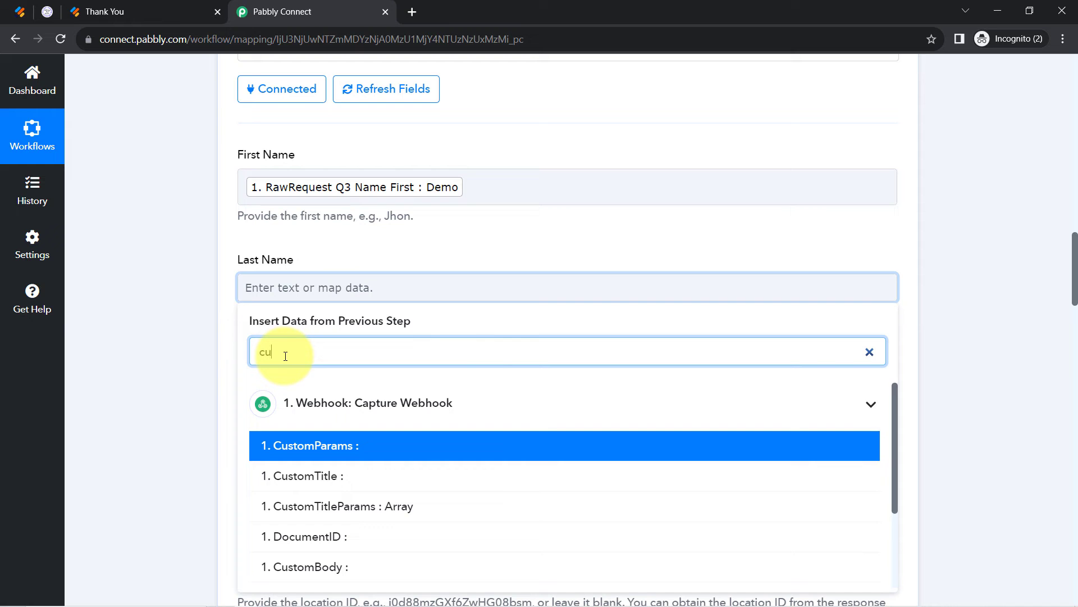
key("BackSpace")
key("BackSpace")
scroll(306, 453, "down", 5)
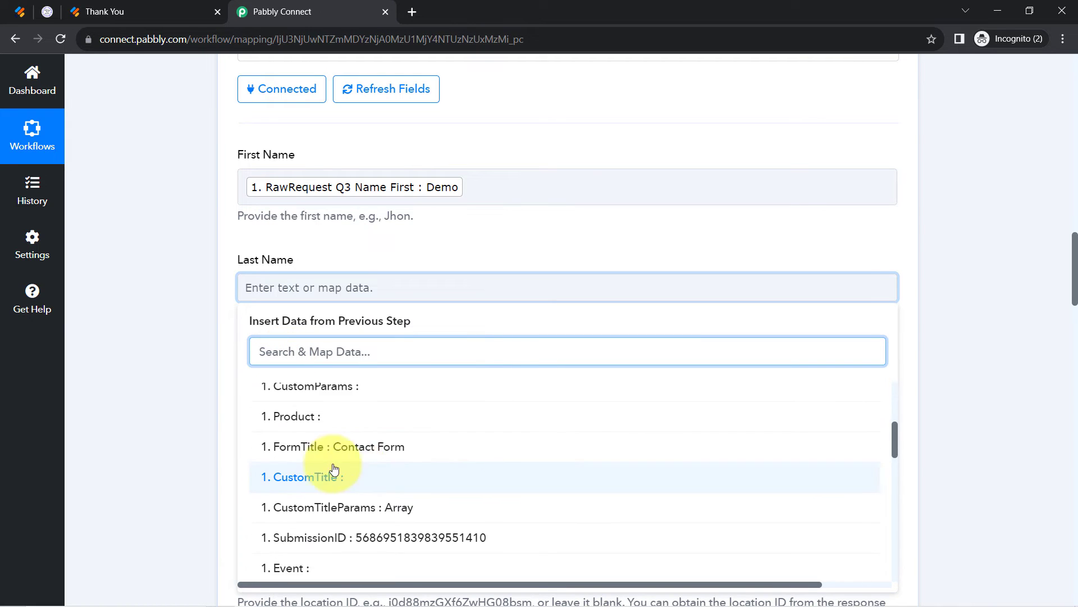
scroll(424, 466, "down", 6)
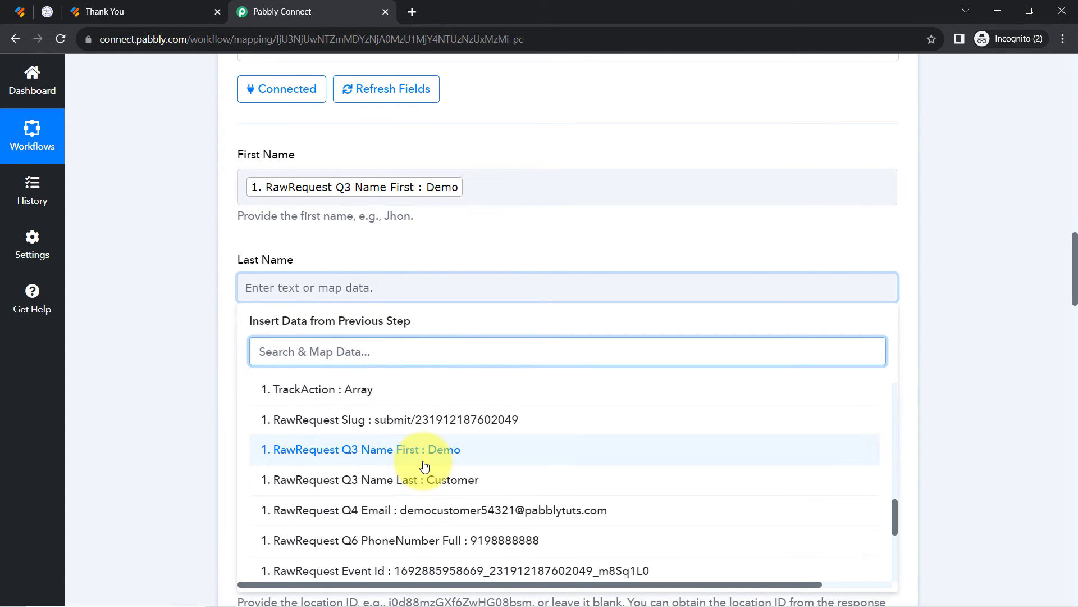
left_click(410, 479)
left_click(182, 328)
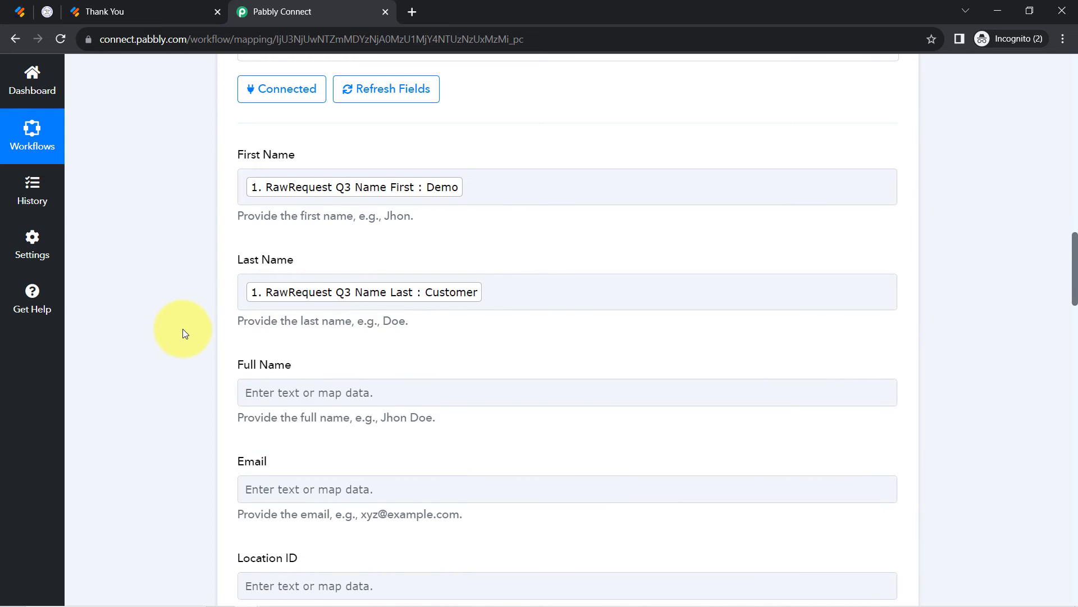
Map the Full Name field to RawRequest Q3 Name First followed by a space and RawRequest Q3 Name Last.
scroll(183, 328, "down", 2)
left_click(323, 247)
left_click(292, 317)
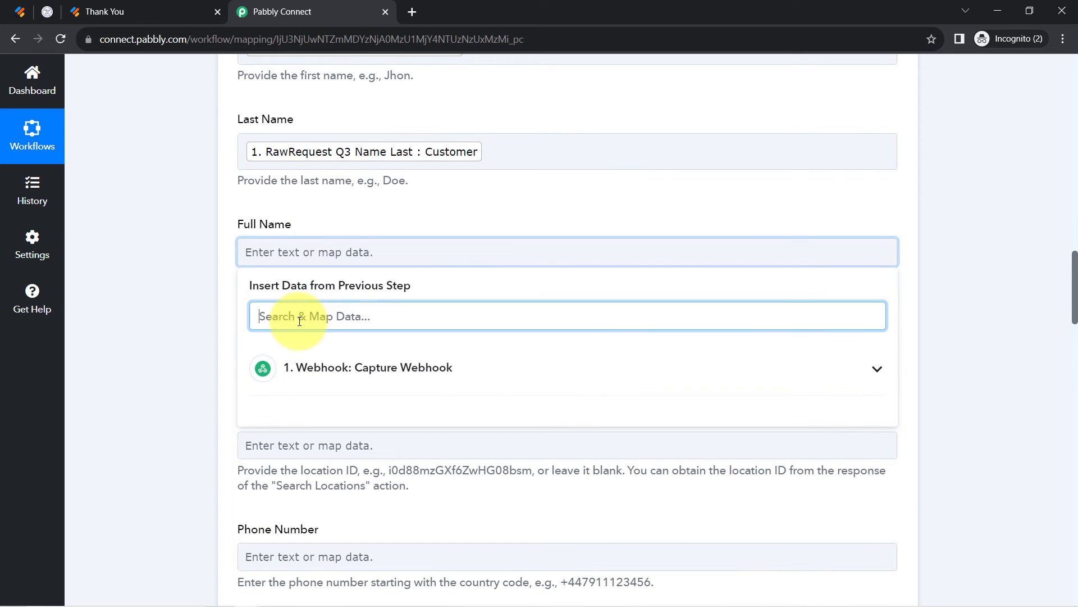
type("demo")
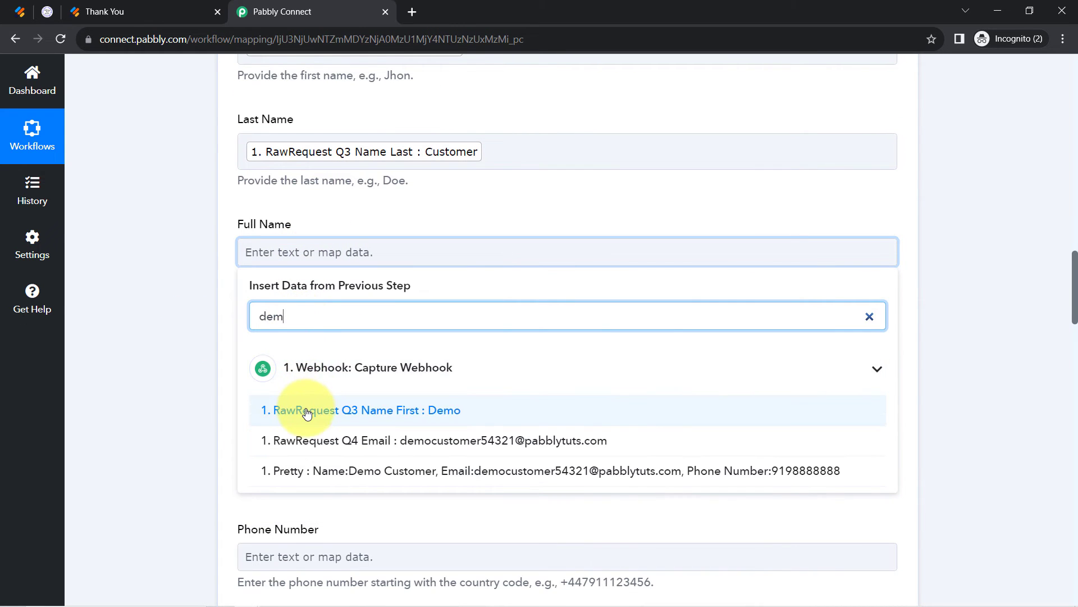
left_click(301, 409)
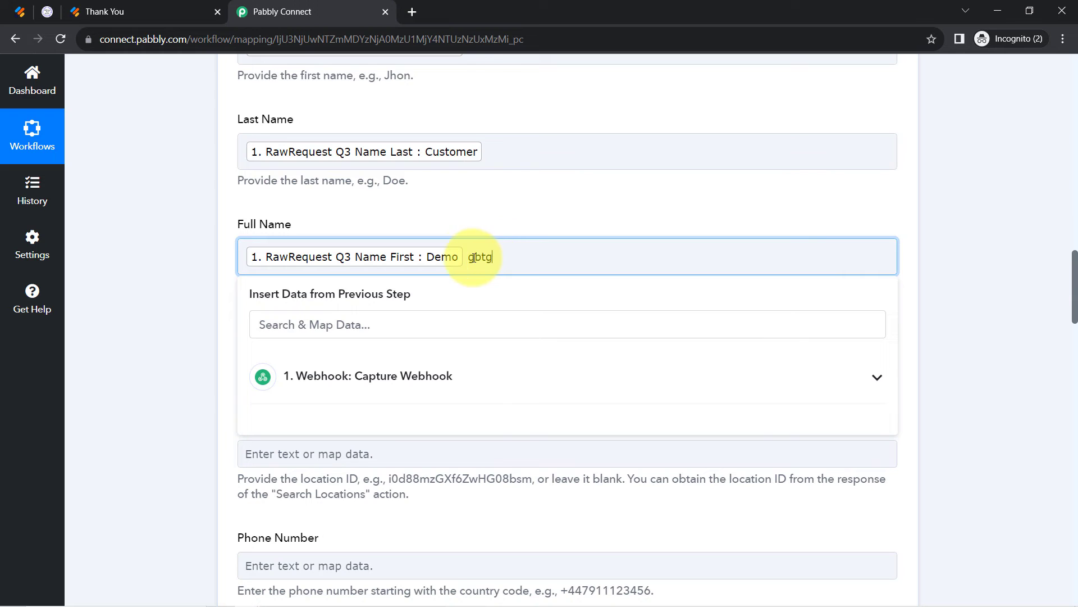
left_click_drag(468, 258, 509, 263)
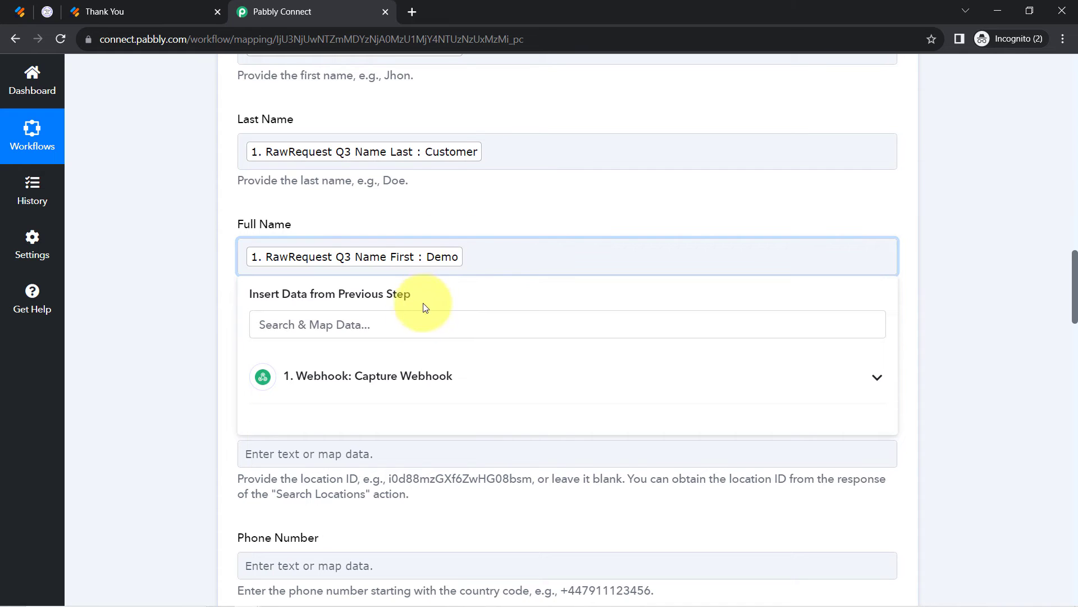
left_click(398, 329)
type("custom")
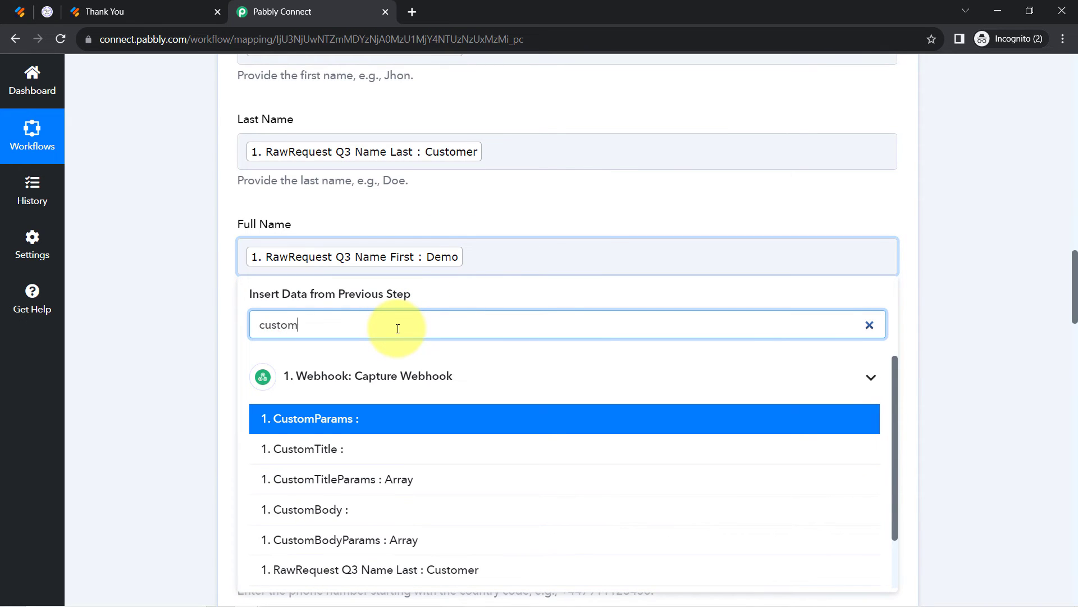
left_click(349, 570)
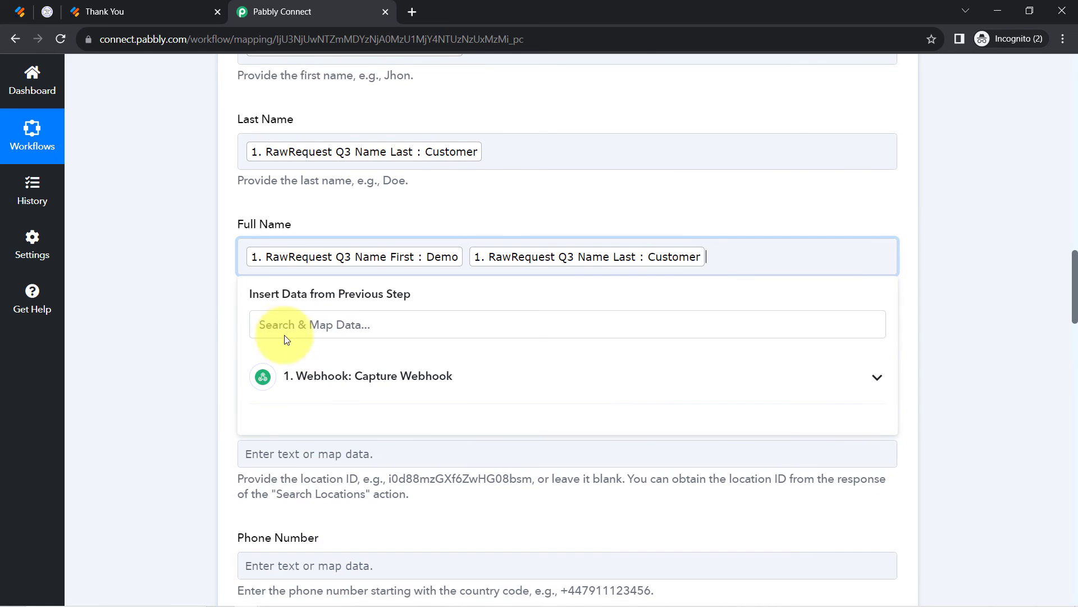
left_click(233, 305)
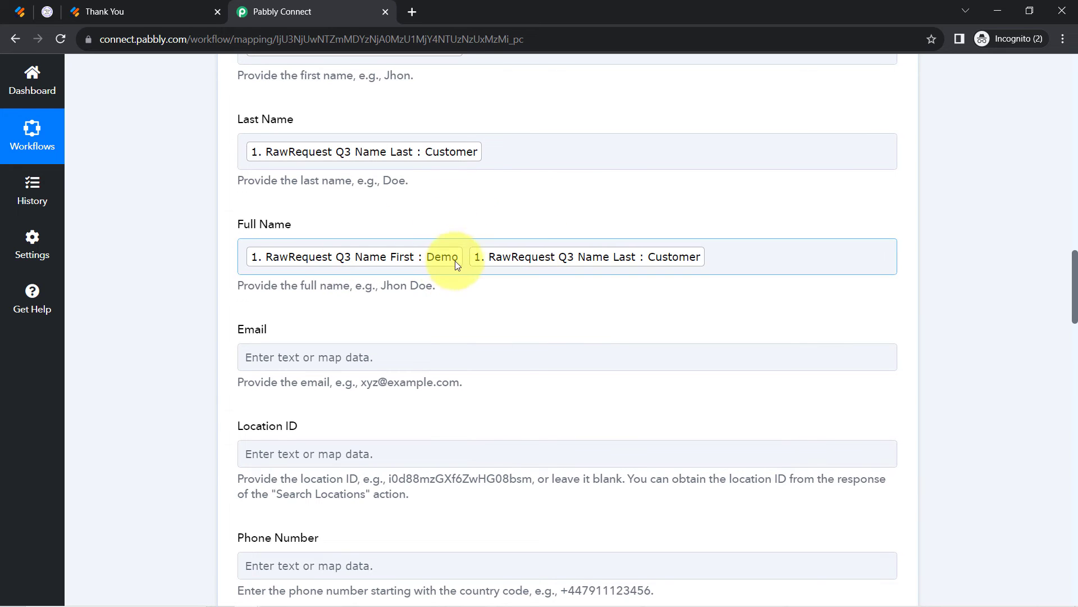
Map the Email field to the webhook's RawRequest Q4 Email value.
scroll(216, 312, "down", 1)
left_click(255, 283)
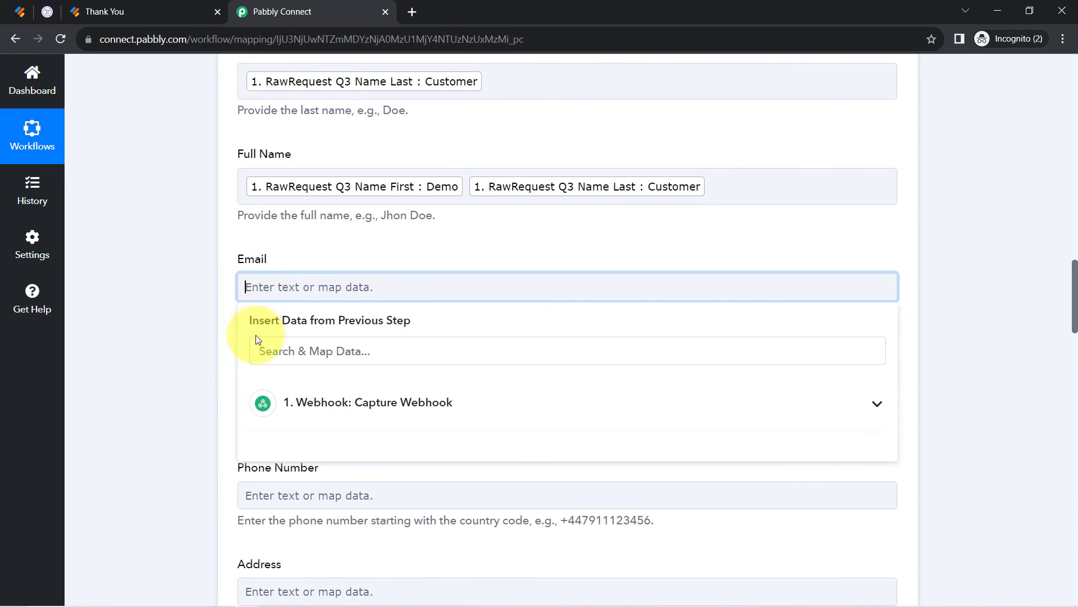
left_click(269, 351)
type("@")
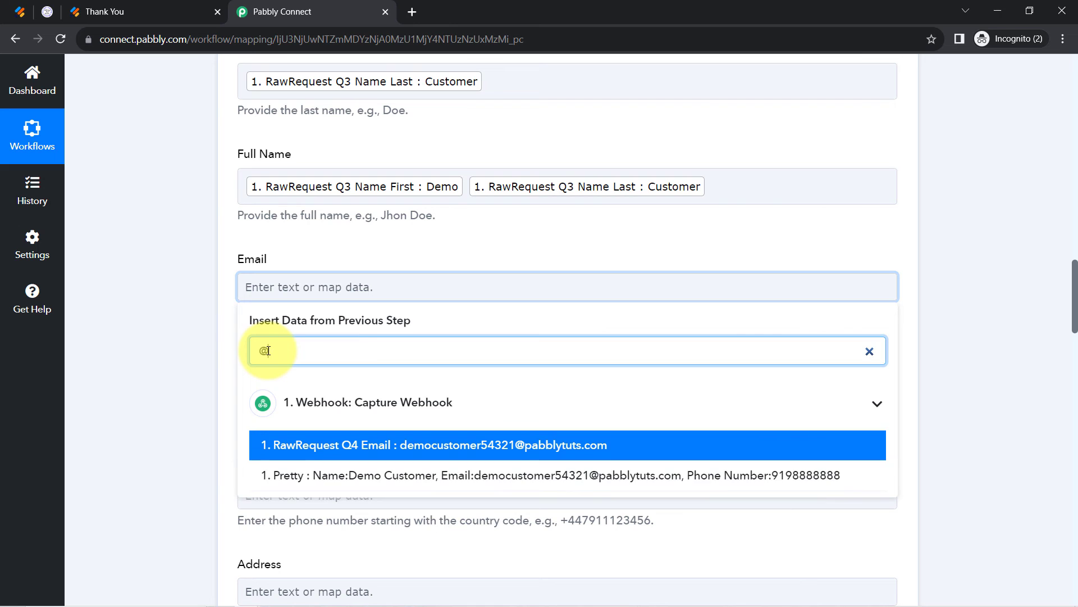
left_click(345, 456)
left_click(202, 335)
Map the Phone Number field to the webhook's RawRequest Q6 PhoneNumber Full value.
scroll(202, 335, "down", 3)
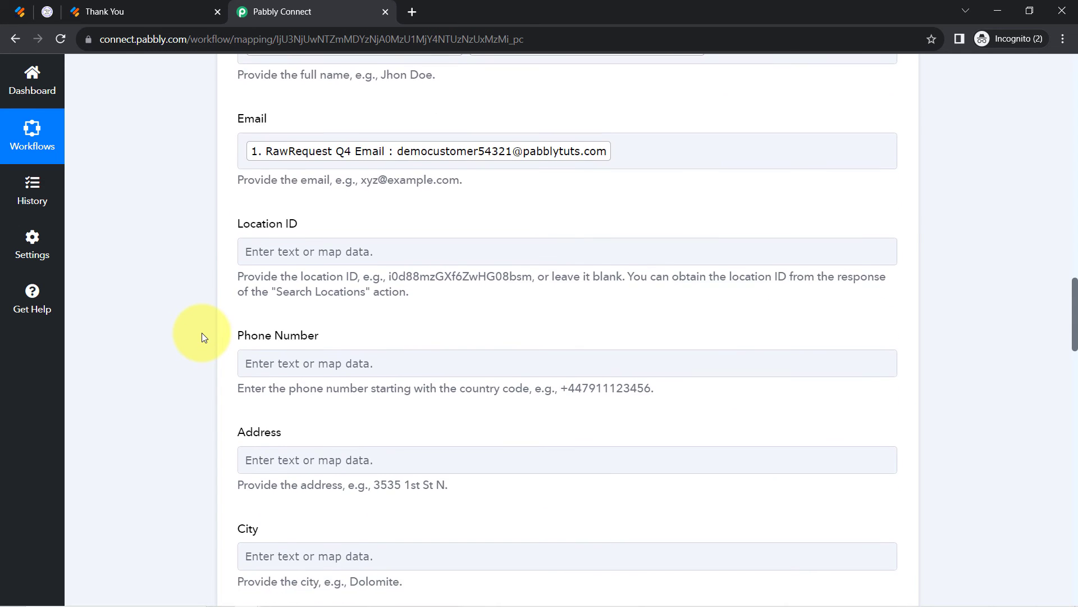
scroll(216, 314, "down", 1)
left_click(269, 223)
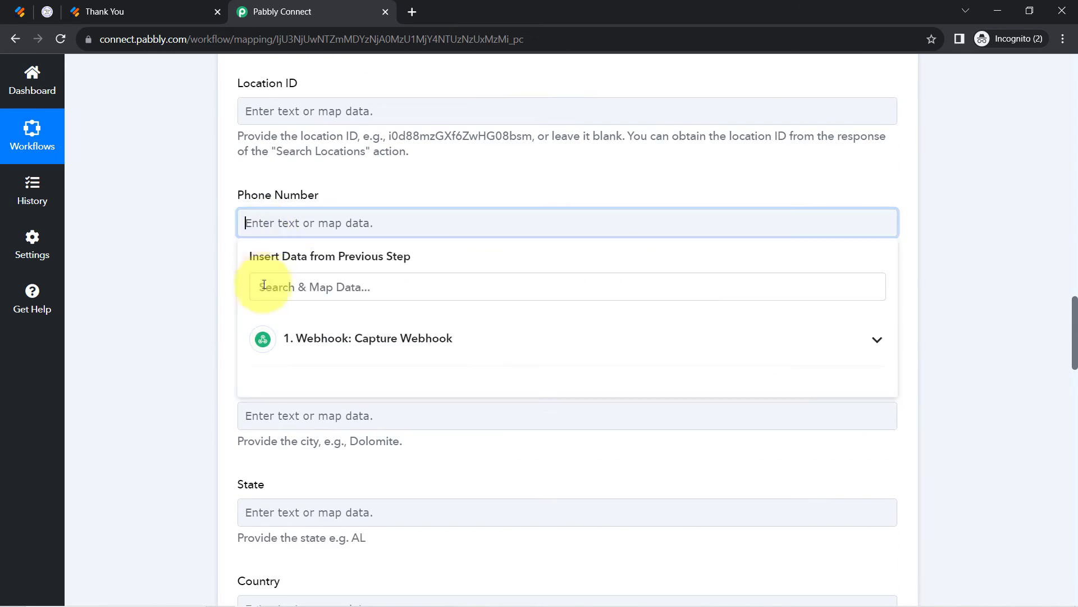
left_click(301, 340)
scroll(349, 437, "down", 3)
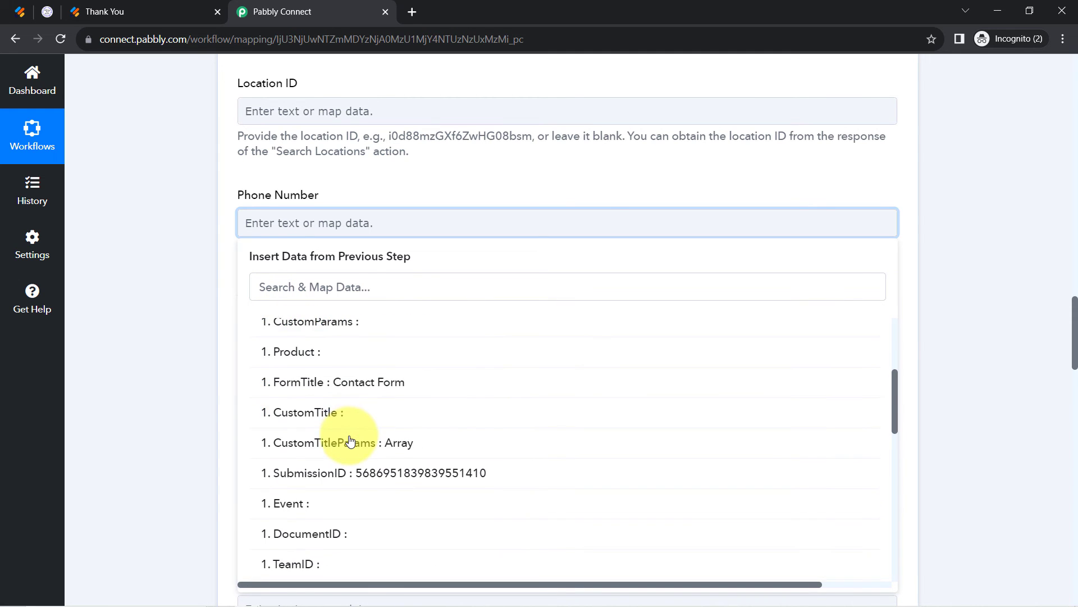
scroll(348, 440, "down", 8)
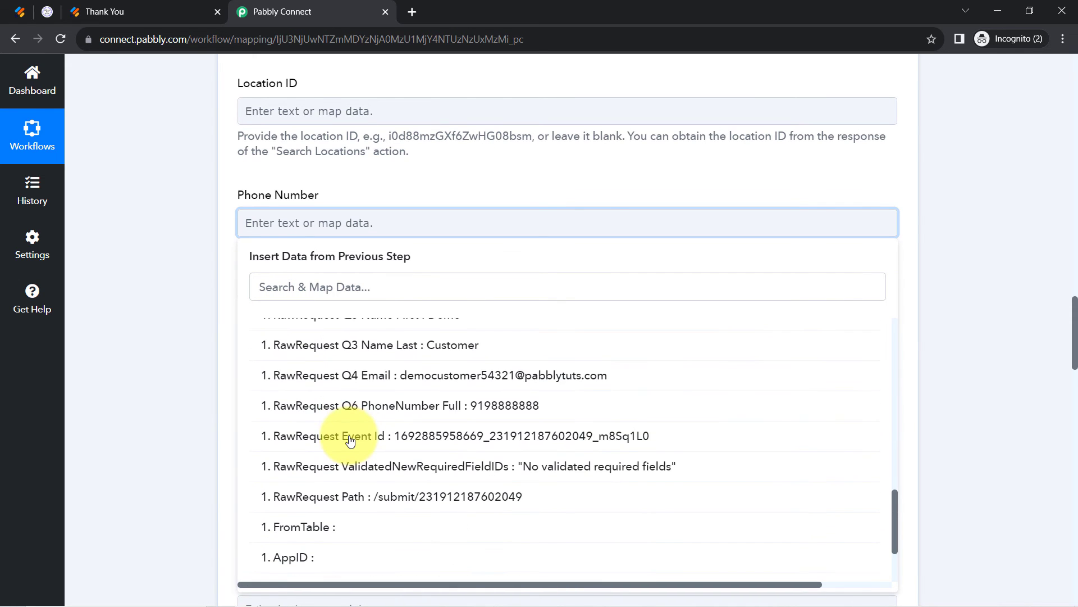
left_click(326, 405)
left_click(180, 319)
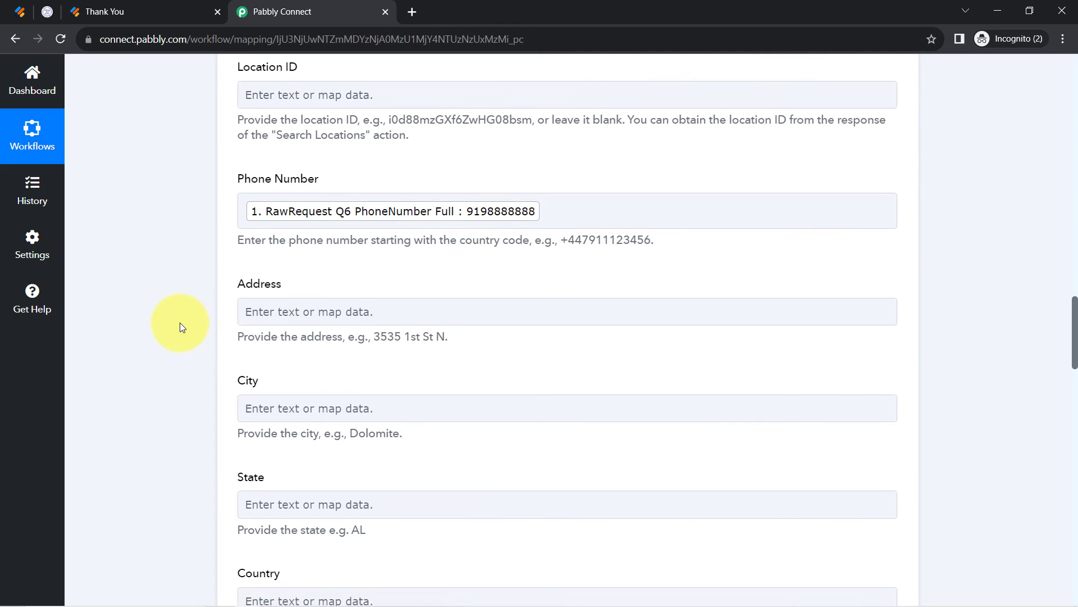
Check the existing contacts list in GoHighLevel, return to Pabbly Connect, and save the Create Contact action with a test request.
scroll(179, 323, "down", 4)
scroll(179, 322, "down", 17)
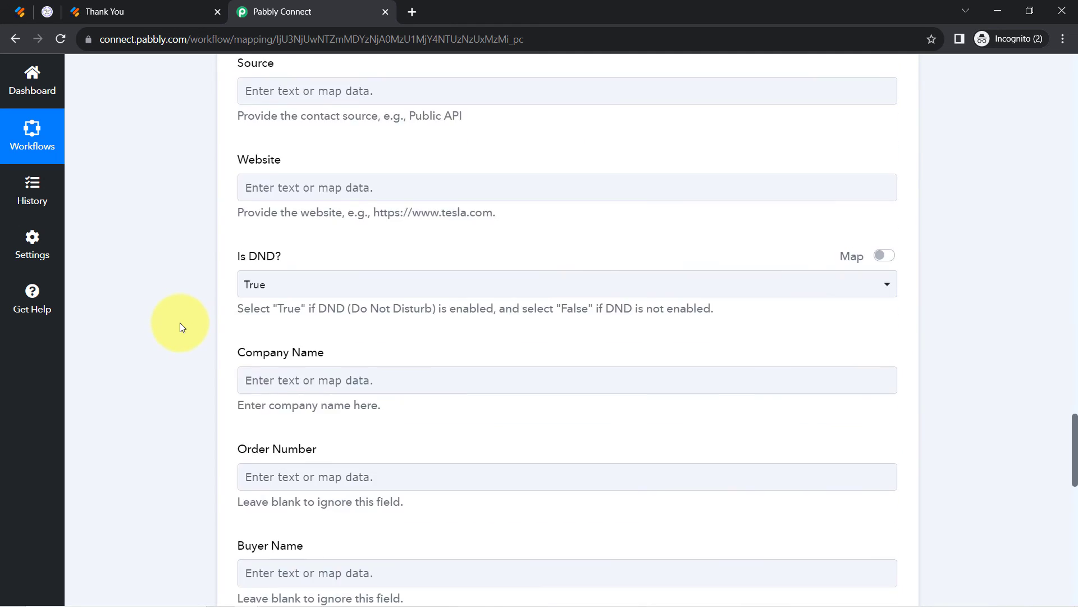
scroll(180, 322, "down", 8)
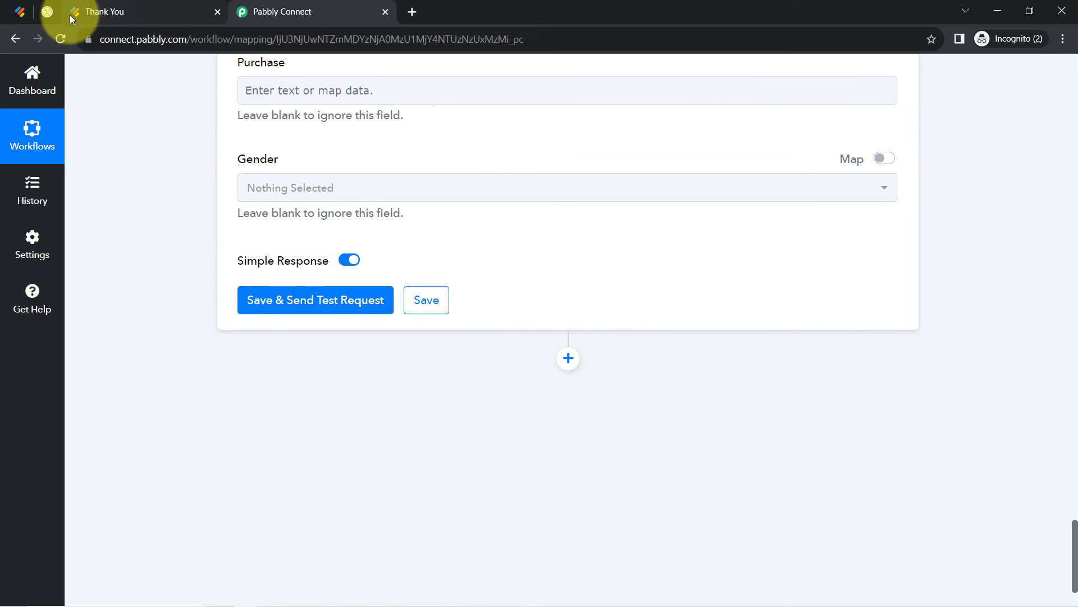
left_click(49, 13)
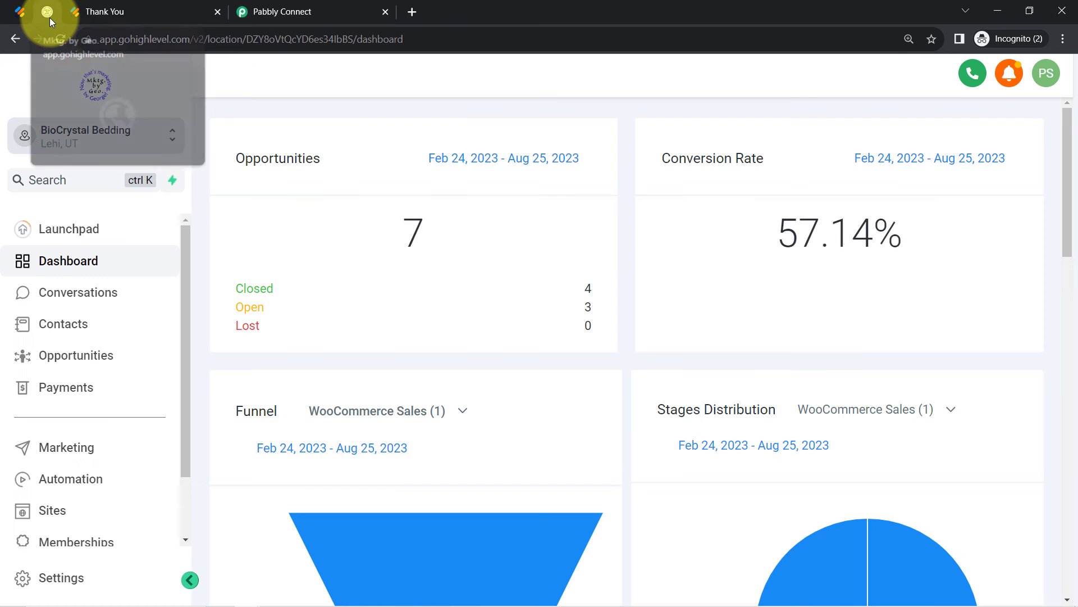
left_click(63, 330)
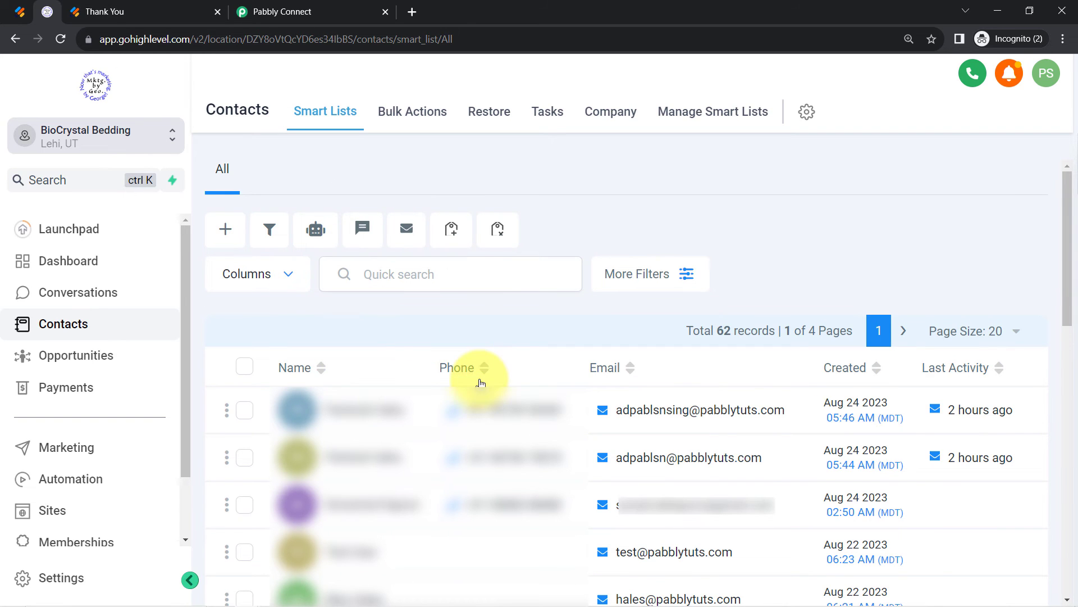
left_click(328, 6)
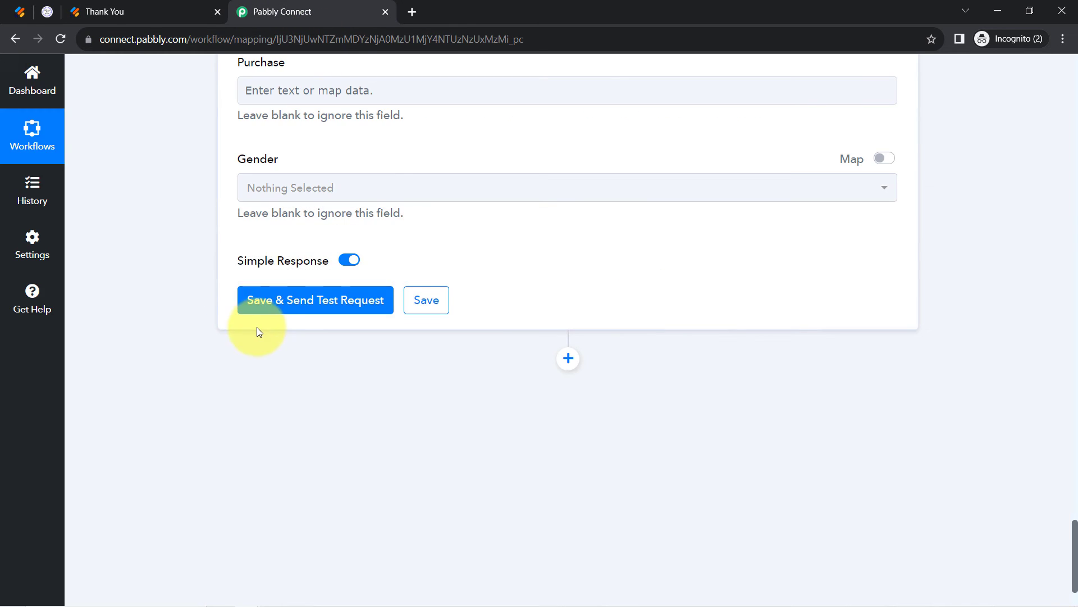
left_click(269, 301)
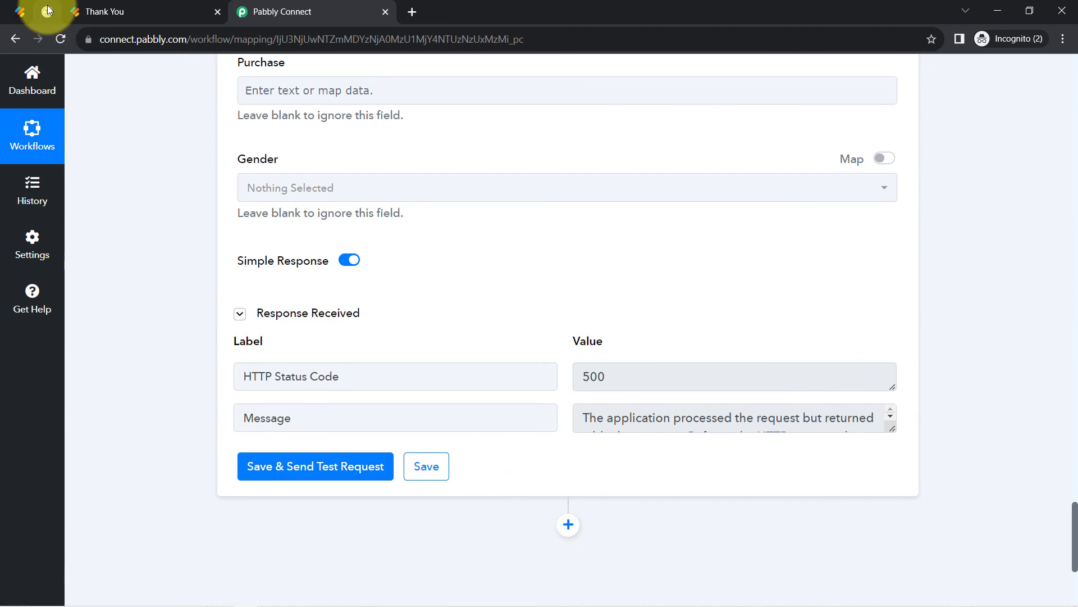
Switch to GoHighLevel and reload the BioCrystal Bedding contacts list to check for the test submission's contact.
left_click(47, 10)
left_click(61, 40)
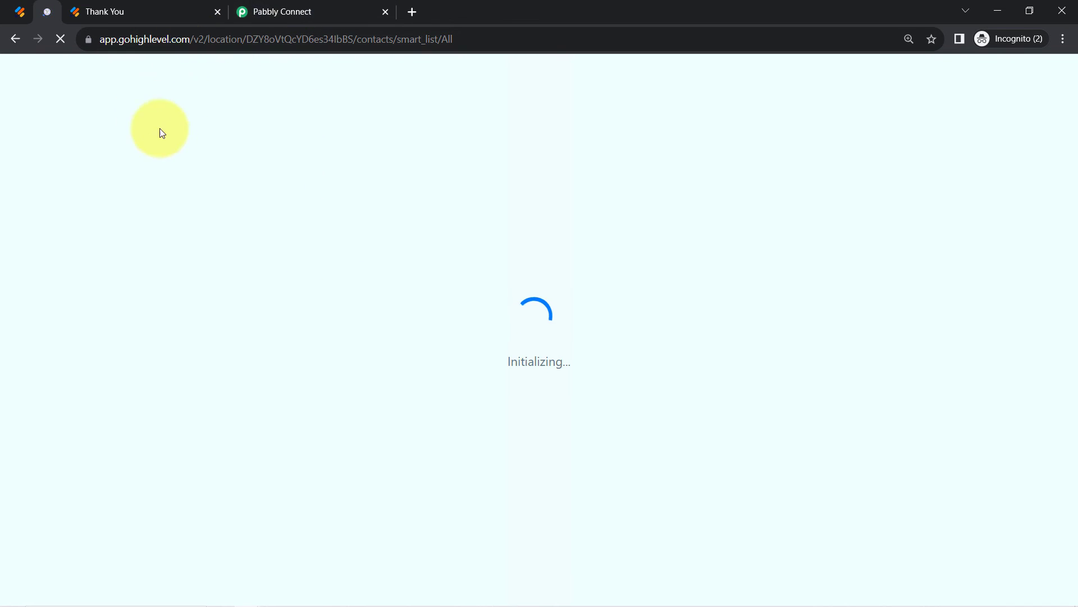
left_click(198, 40)
key("Return")
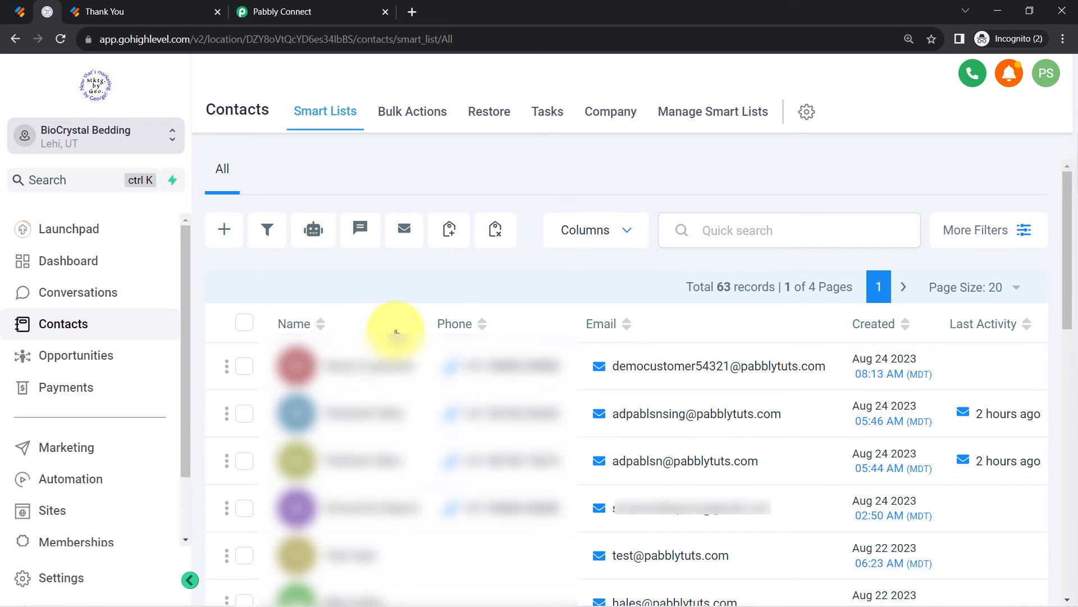
mouse_move(624, 365)
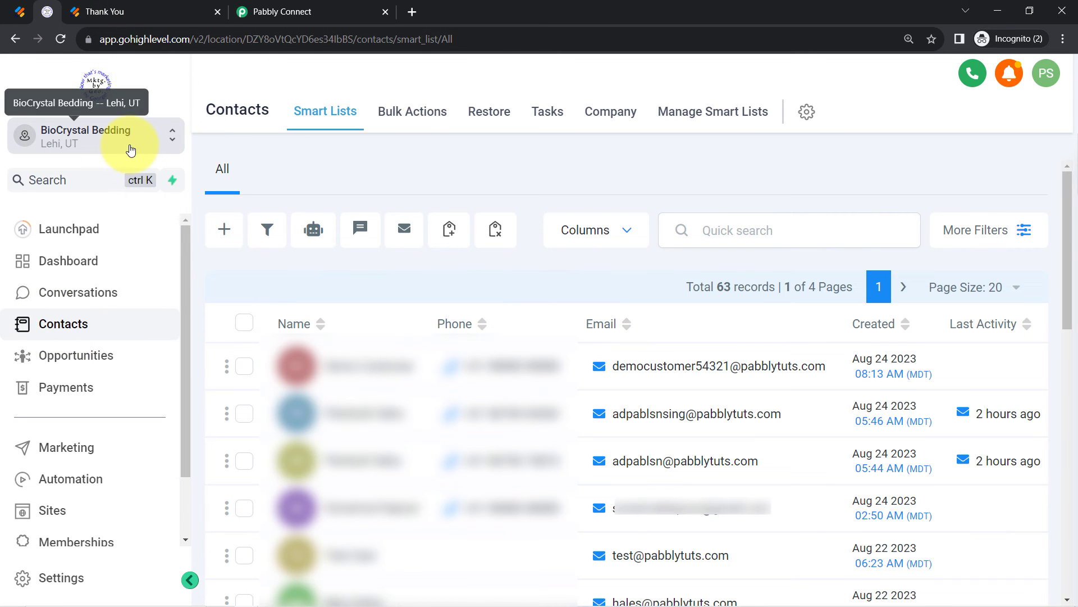
Revisit the Jotform Contact Form, return to Pabbly Connect, and collapse the LeadConnector V2 action to review the whole workflow.
left_click(275, 11)
scroll(143, 223, "up", 20)
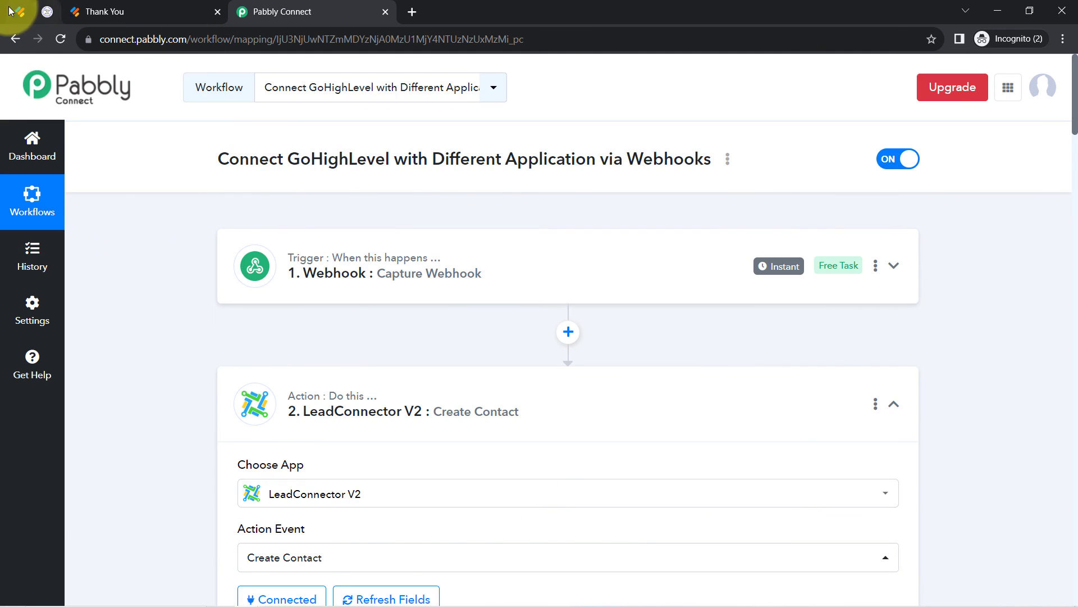
left_click(19, 11)
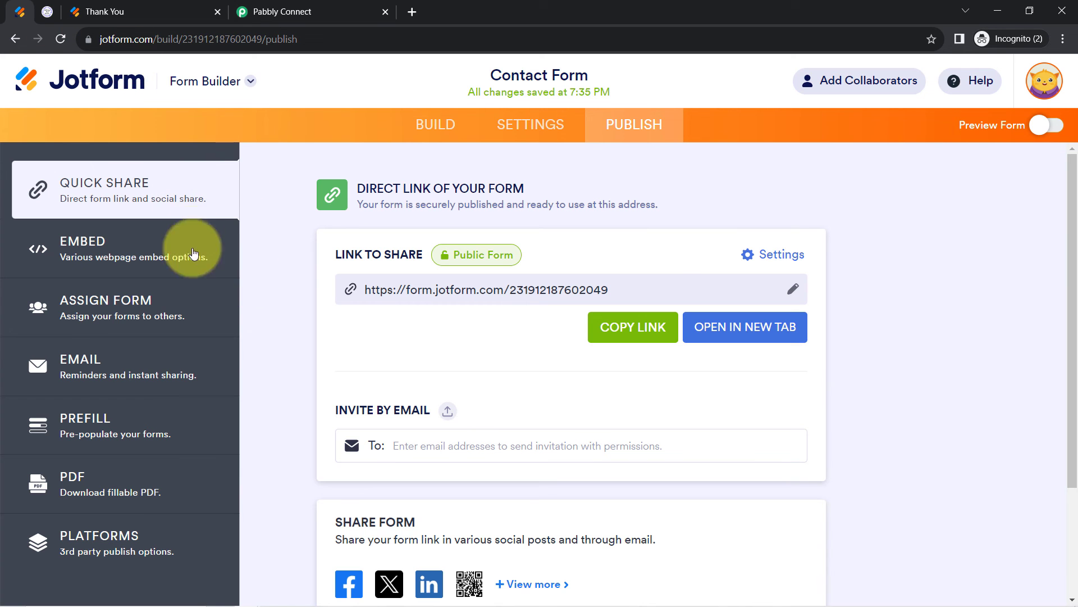
left_click(236, 12)
scroll(373, 330, "down", 3)
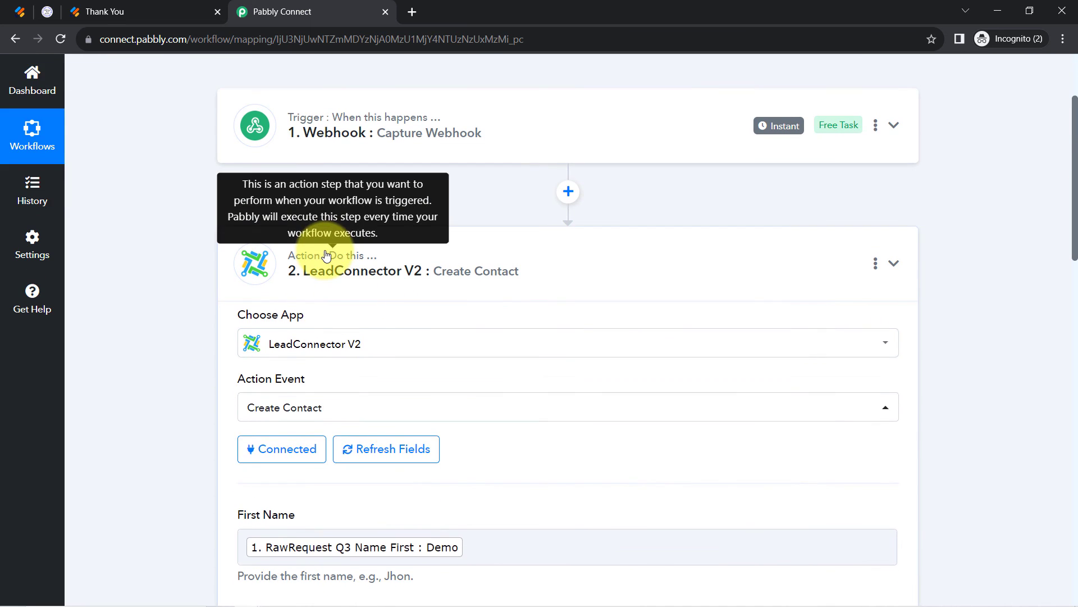
left_click(326, 256)
scroll(317, 331, "up", 3)
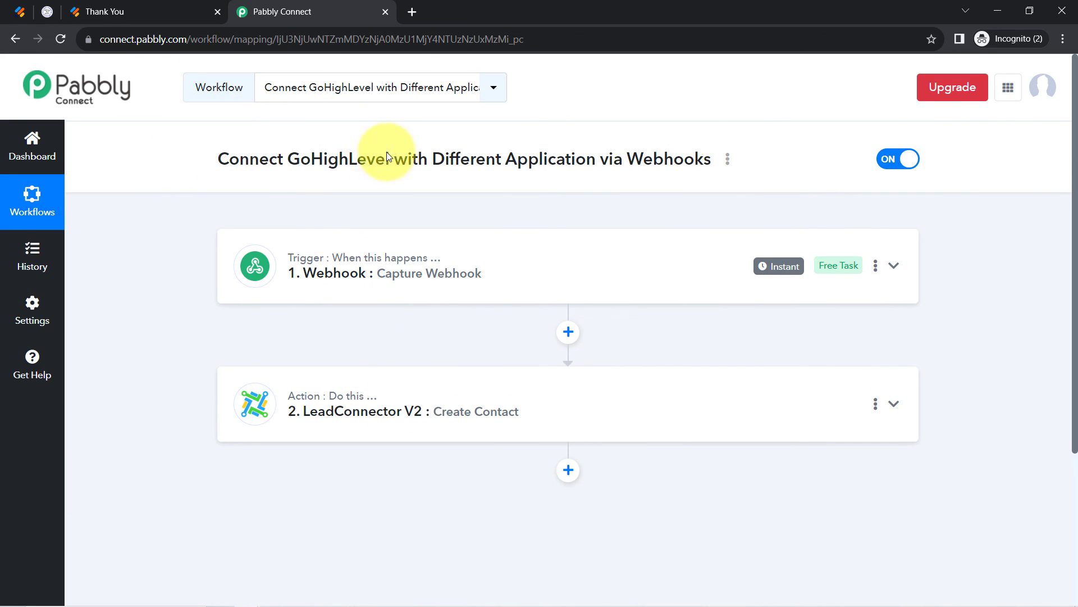
left_click_drag(432, 160, 622, 159)
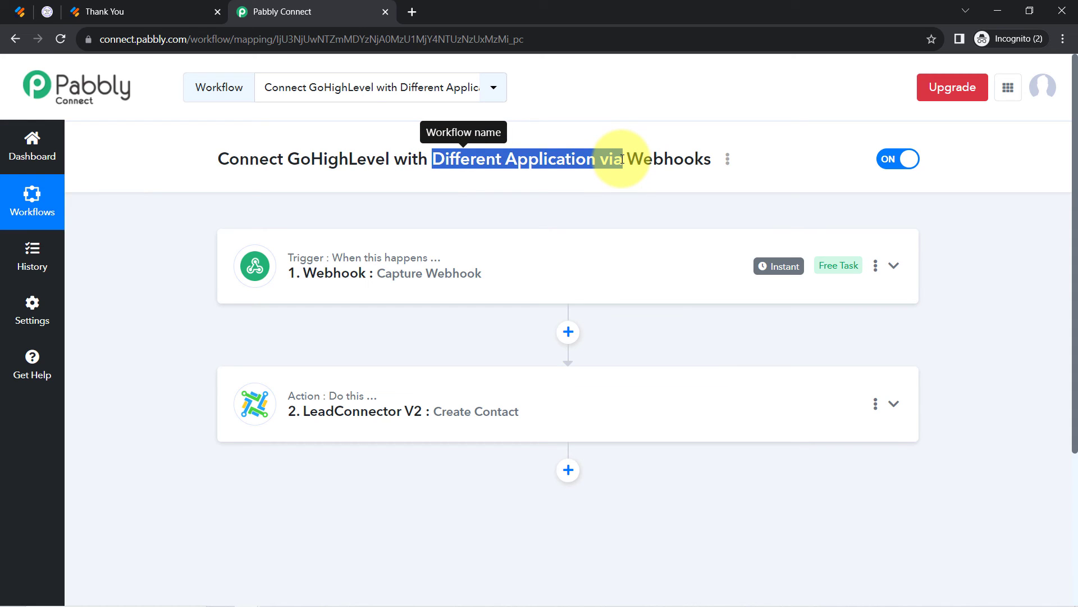
left_click(622, 159)
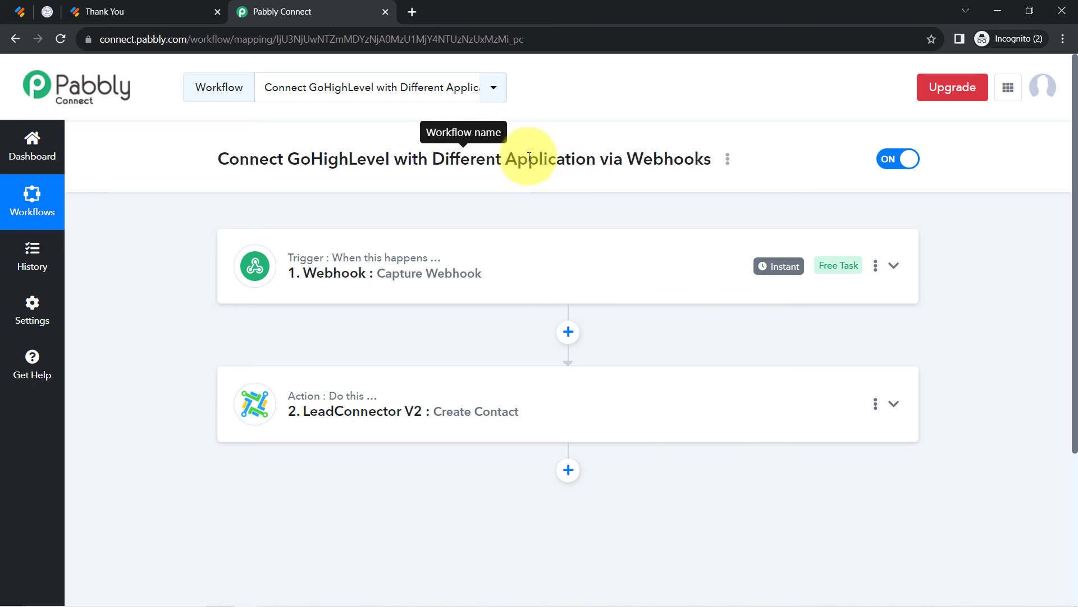
Revisit the Jotform submission confirmation page and return to the Pabbly Connect workflow to review its trigger.
left_click(113, 6)
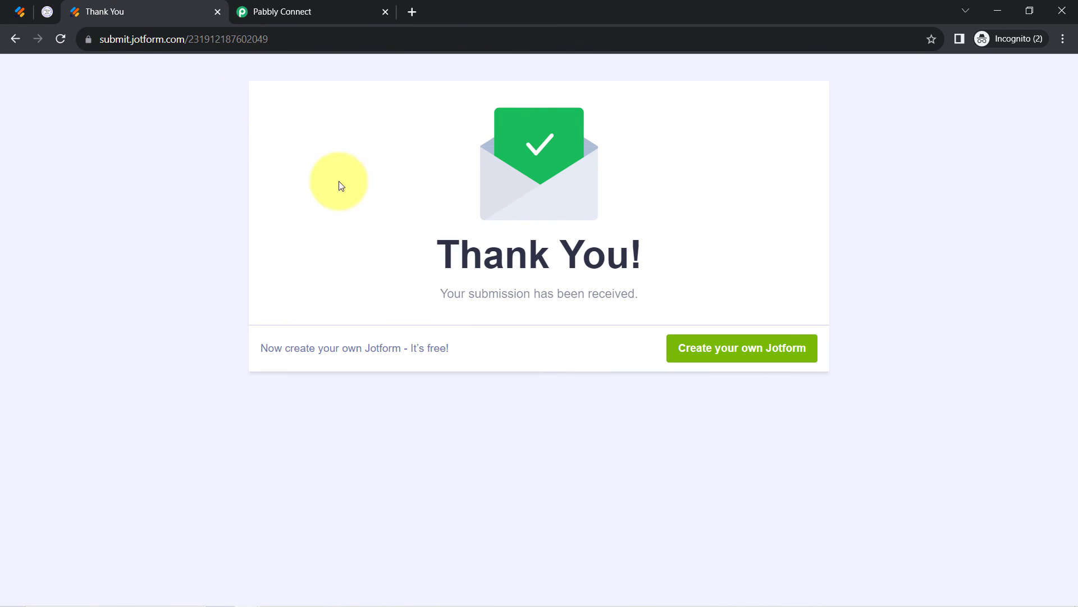
left_click(287, 7)
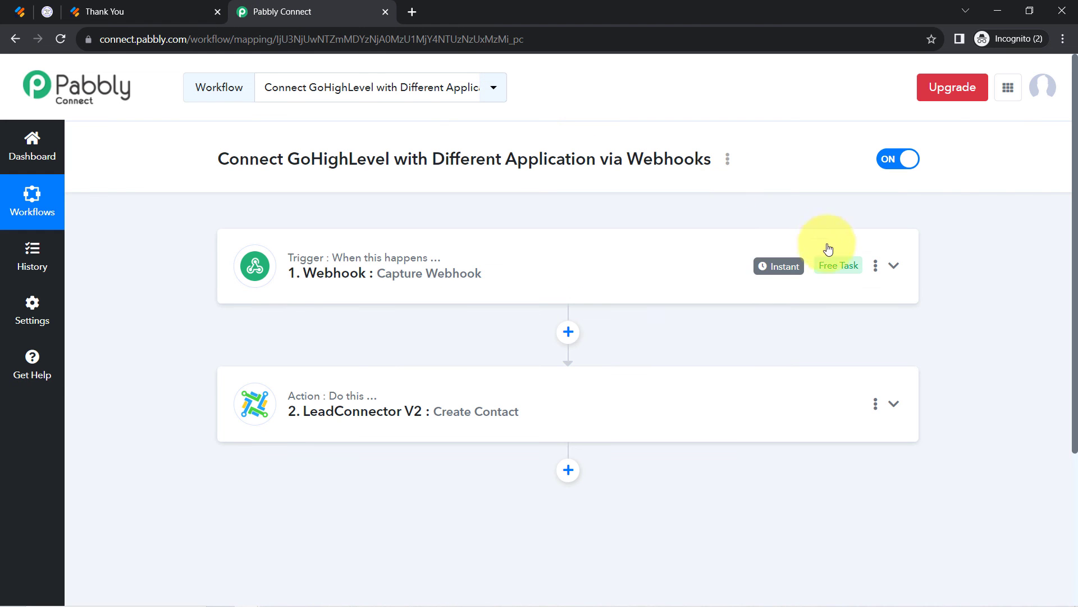
mouse_move(779, 270)
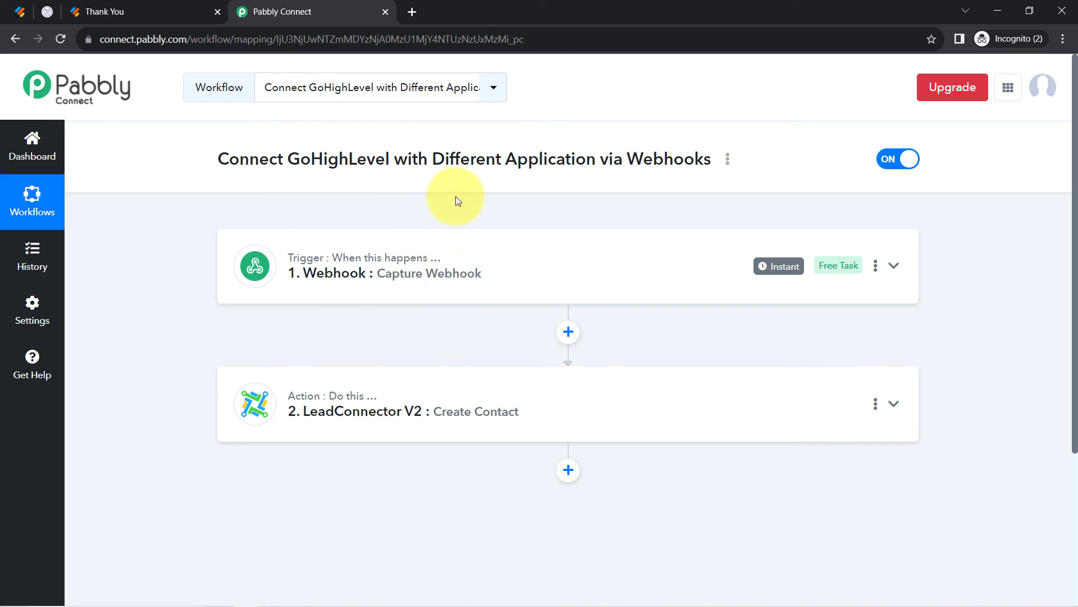
Copy the share link for the Connect GoHighLevel with Different Application via Webhooks workflow and close the sharing dialog.
left_click(728, 159)
left_click(599, 235)
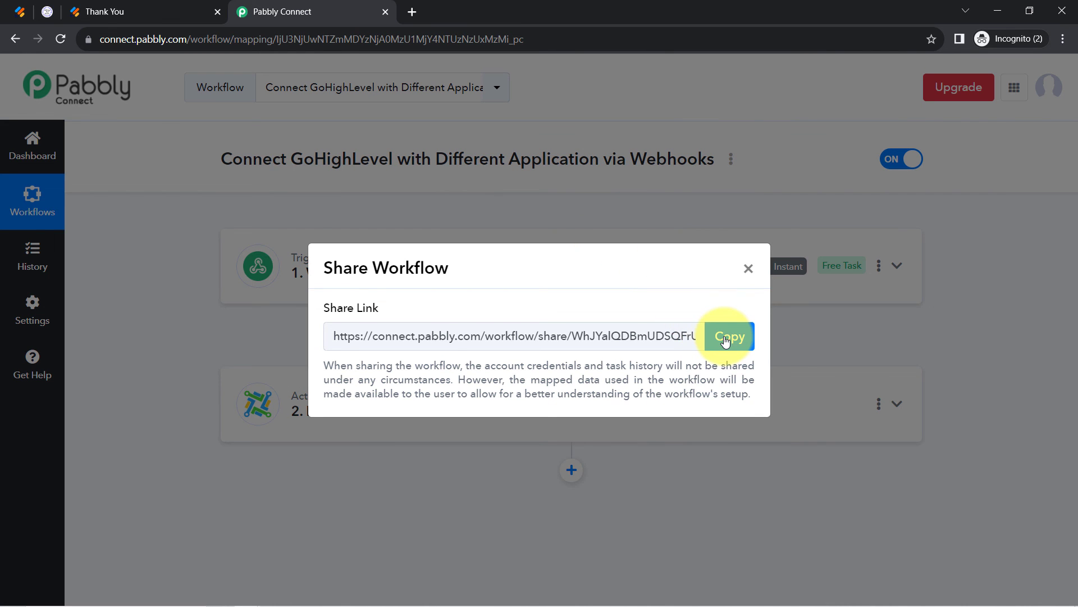
left_click(725, 340)
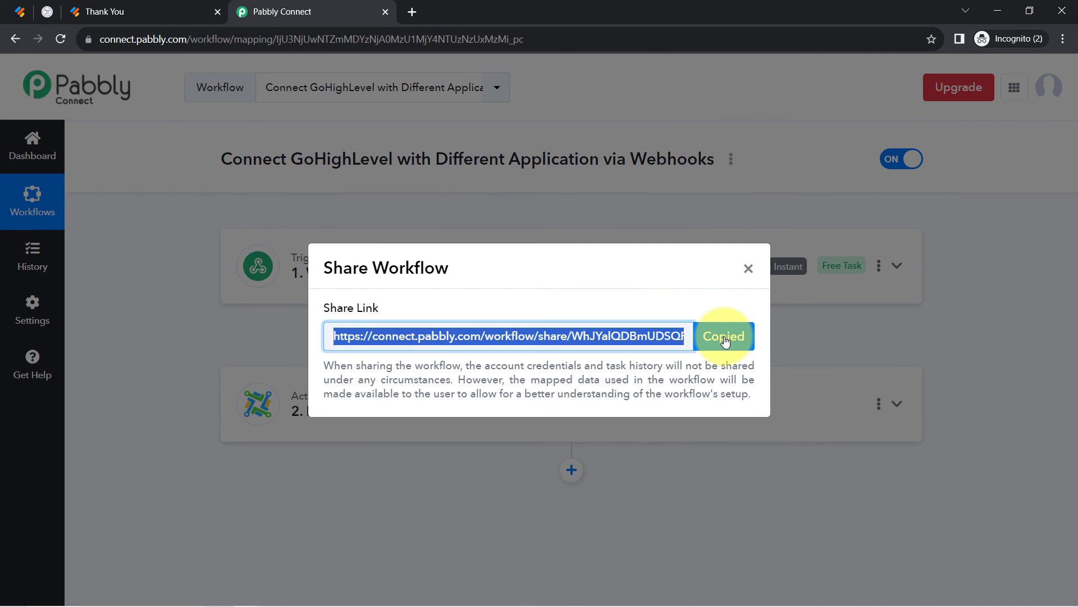
left_click(749, 270)
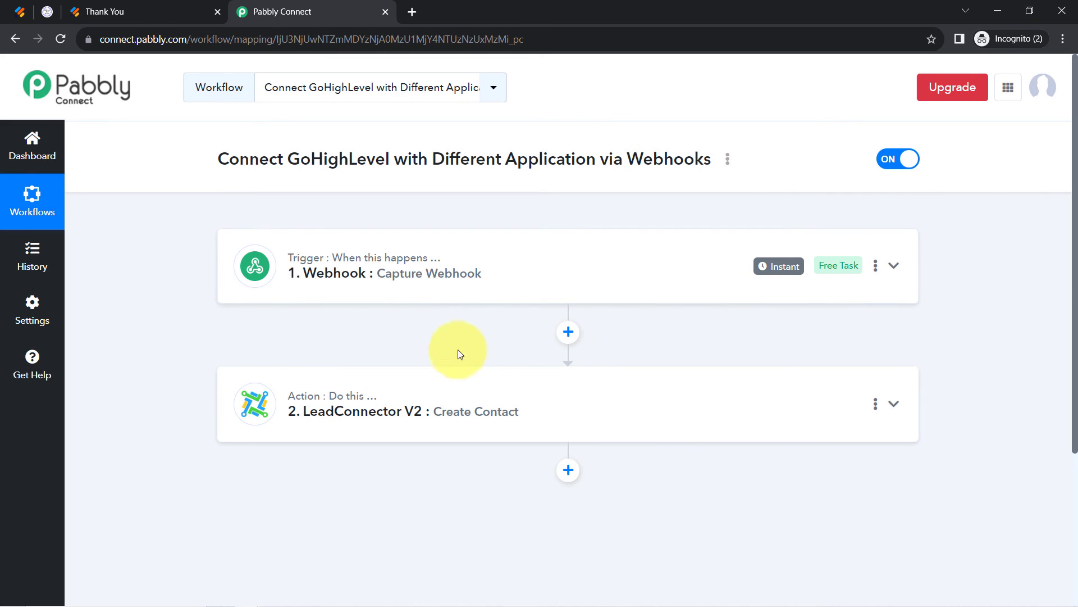
mouse_move(440, 262)
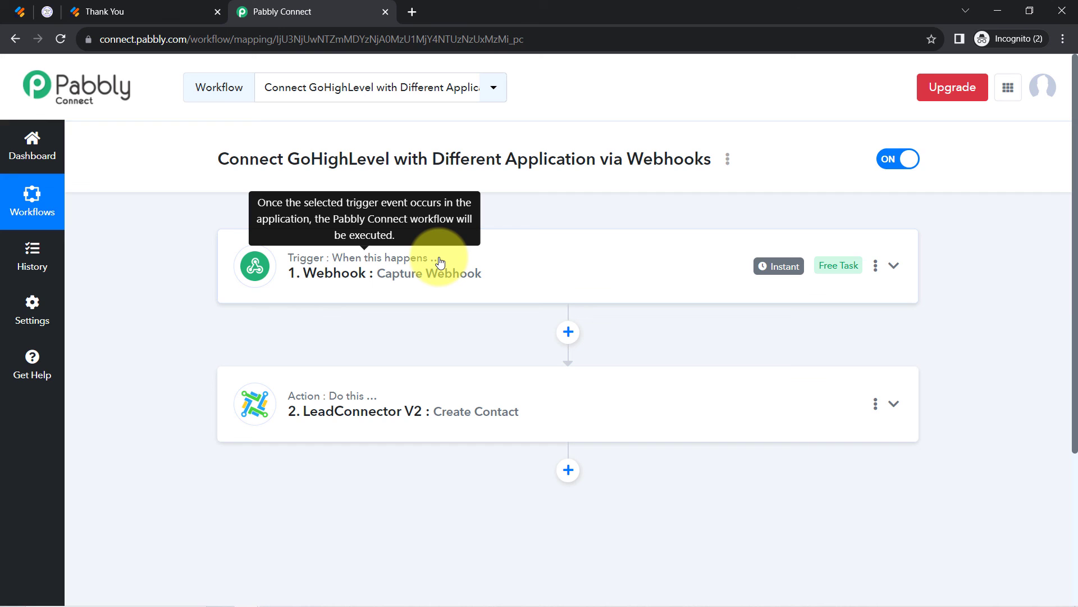